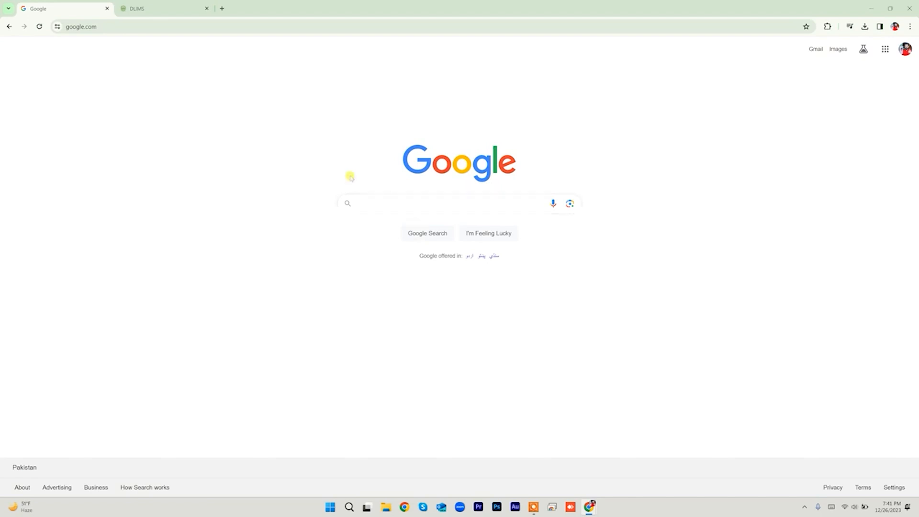
Step: Search Google for 'dlims punjab' and open the DLIMS - Punjab.gov.pk result
{"action": "left_click", "coordinate": [407, 205]}
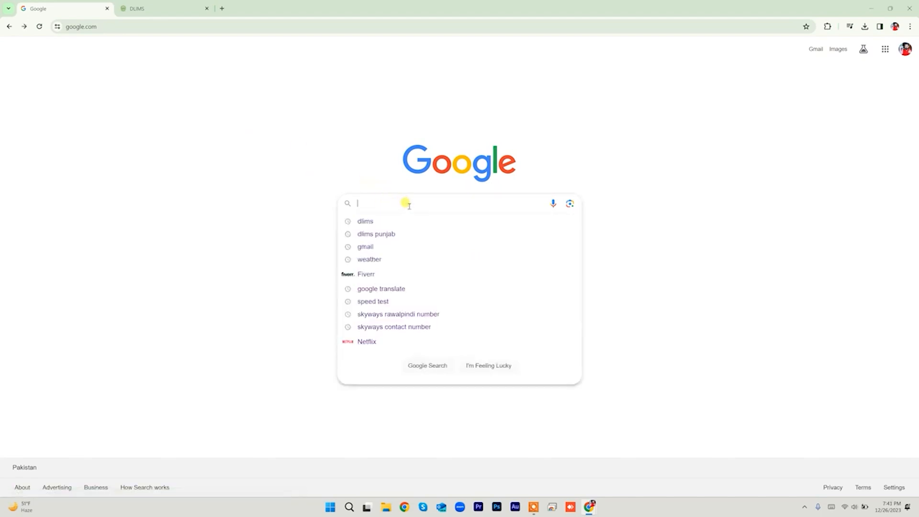
{"action": "type", "text": "dlim"}
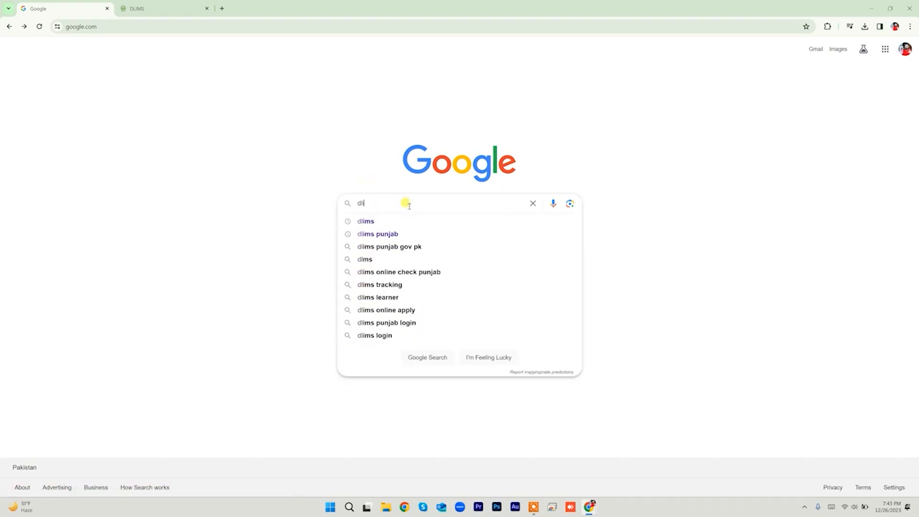
{"action": "type", "text": "s pu"}
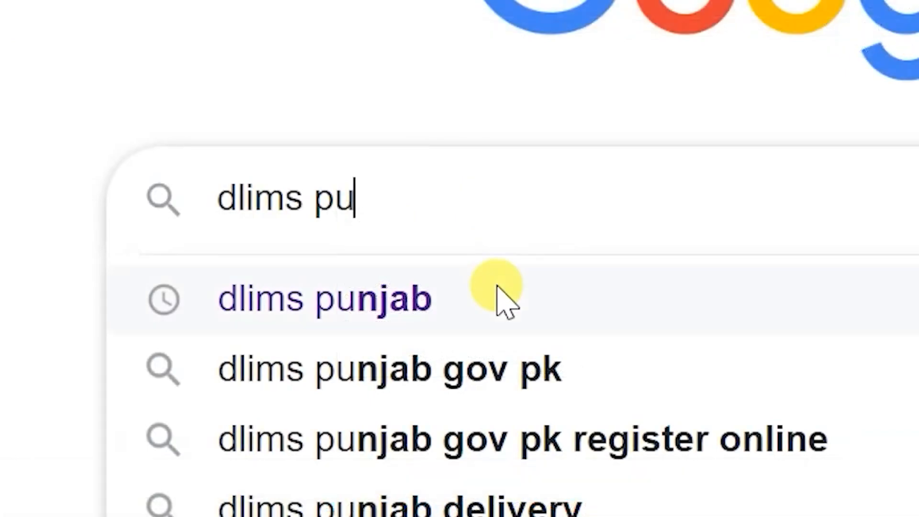
{"action": "left_click", "coordinate": [408, 221]}
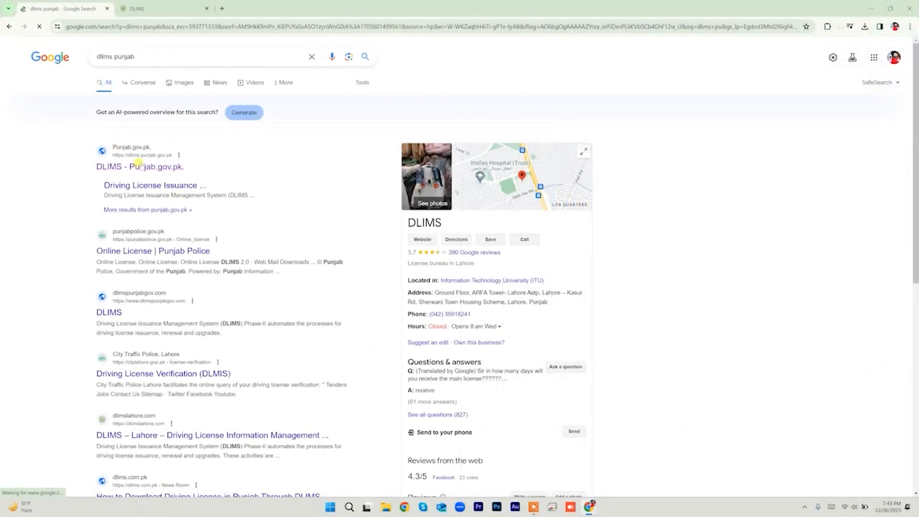
{"action": "left_click", "coordinate": [133, 169]}
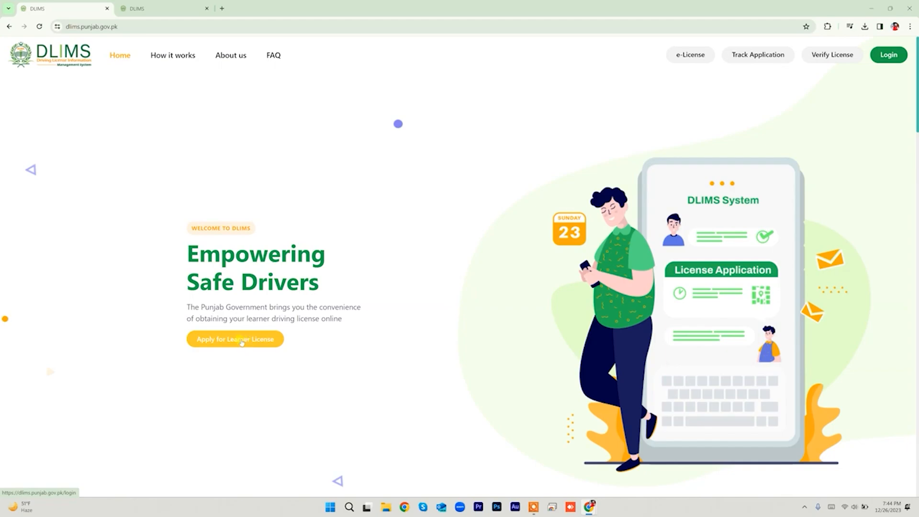
Step: Choose Apply for Learner License, then Create Account from the login page
{"action": "left_click", "coordinate": [242, 342]}
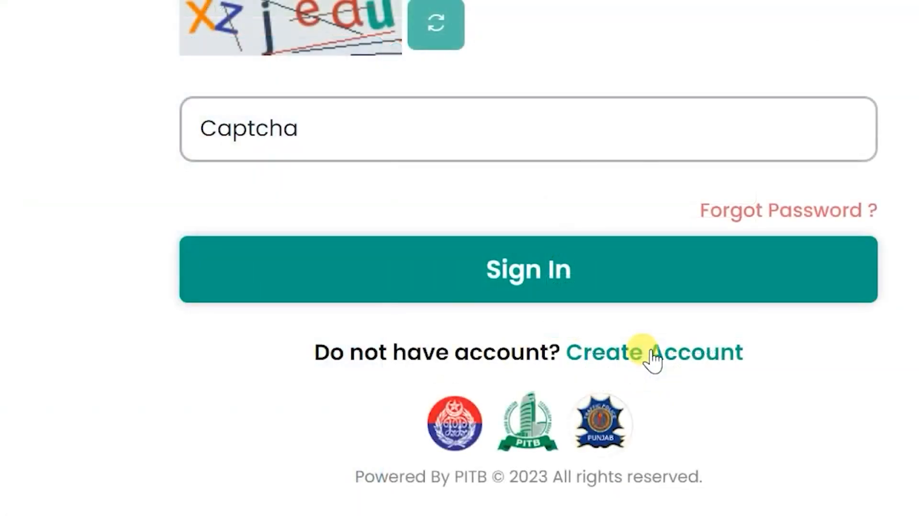
{"action": "left_click", "coordinate": [653, 354]}
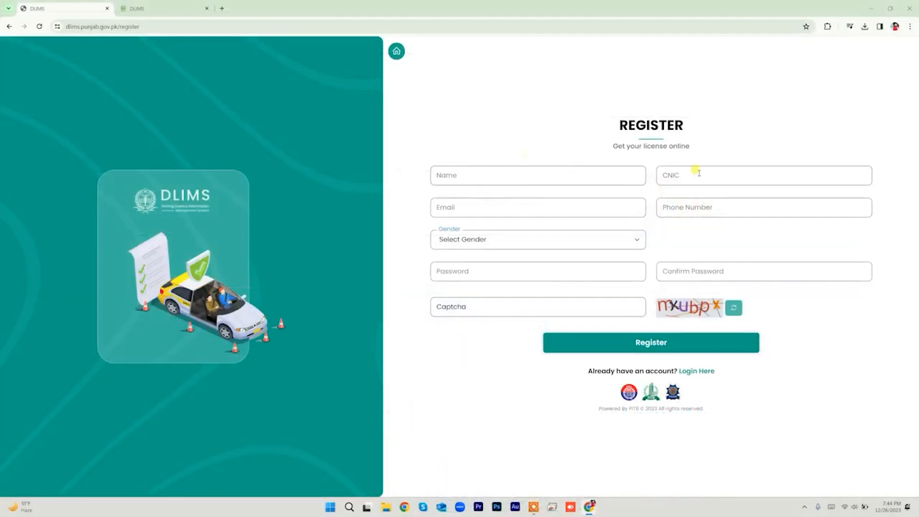
Step: Fill in the applicant's saved name and e-mail, plus the CNIC number and phone number
{"action": "left_click", "coordinate": [526, 175]}
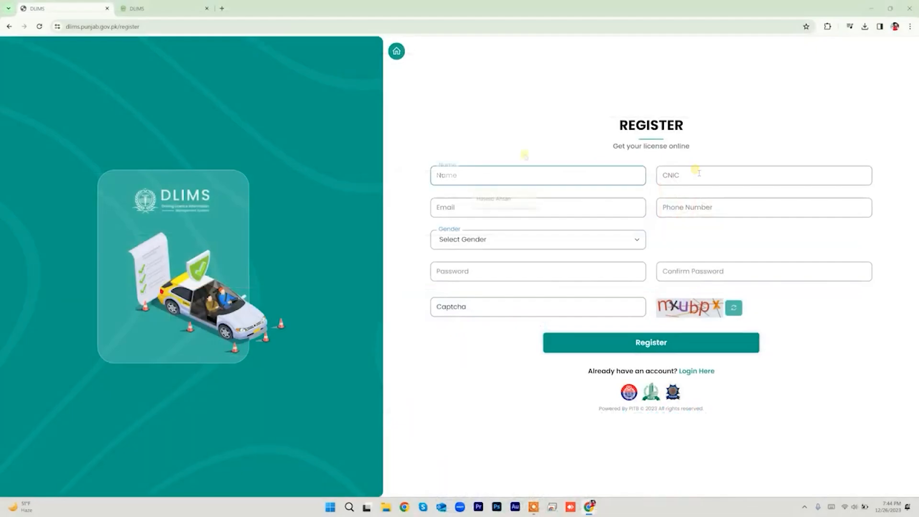
{"action": "left_click", "coordinate": [519, 198]}
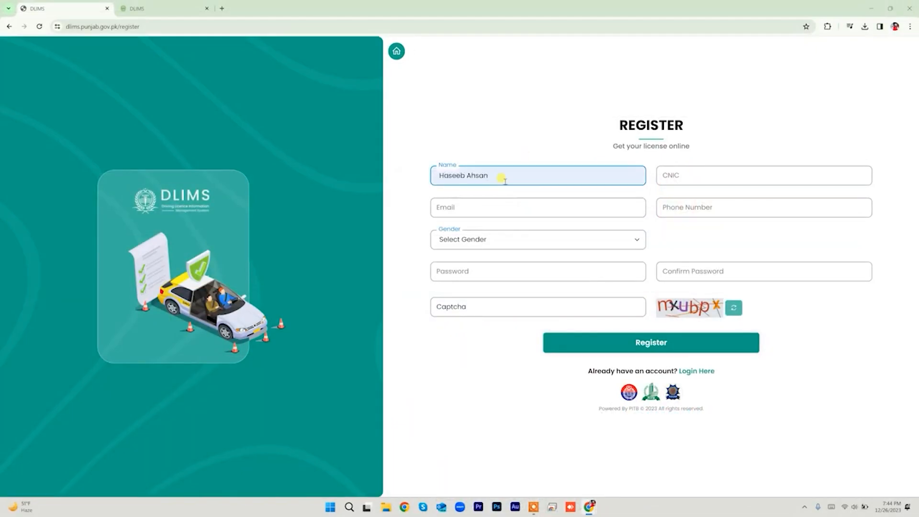
{"action": "left_click", "coordinate": [690, 176]}
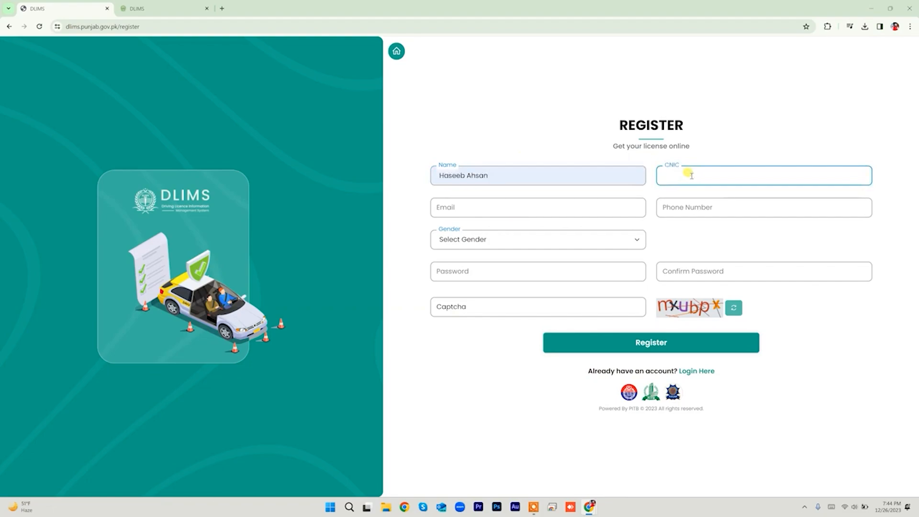
{"action": "left_click", "coordinate": [503, 207]}
{"action": "left_click", "coordinate": [503, 233]}
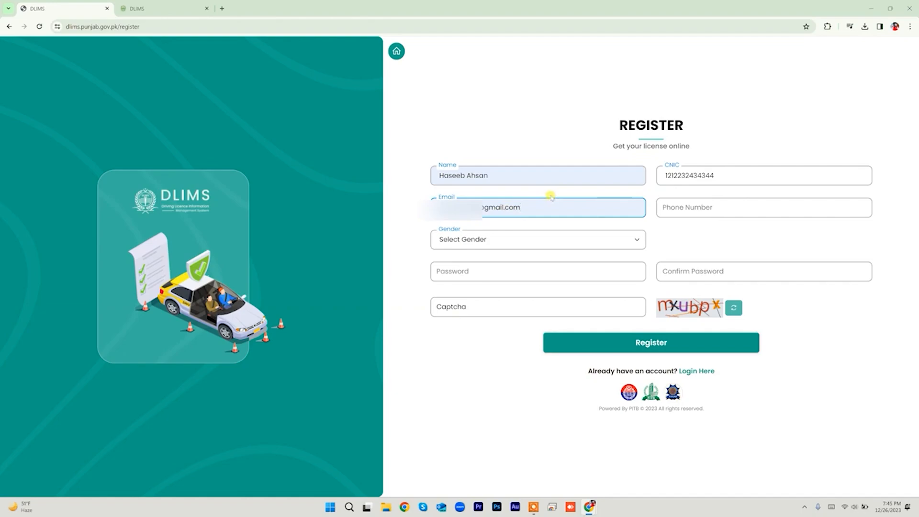
{"action": "left_click", "coordinate": [700, 208]}
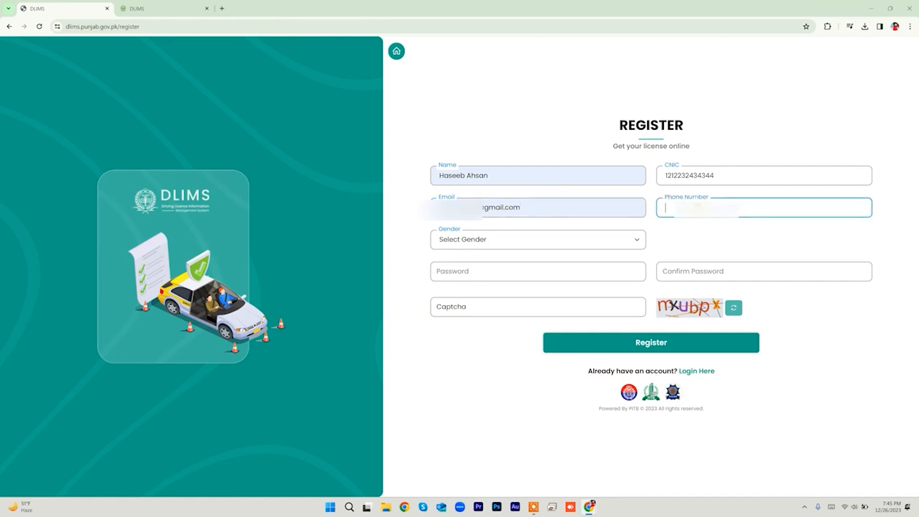
{"action": "type", "text": "03"}
Step: Choose Male gender, enter and confirm the account password, and type the captcha
{"action": "left_click", "coordinate": [467, 240]}
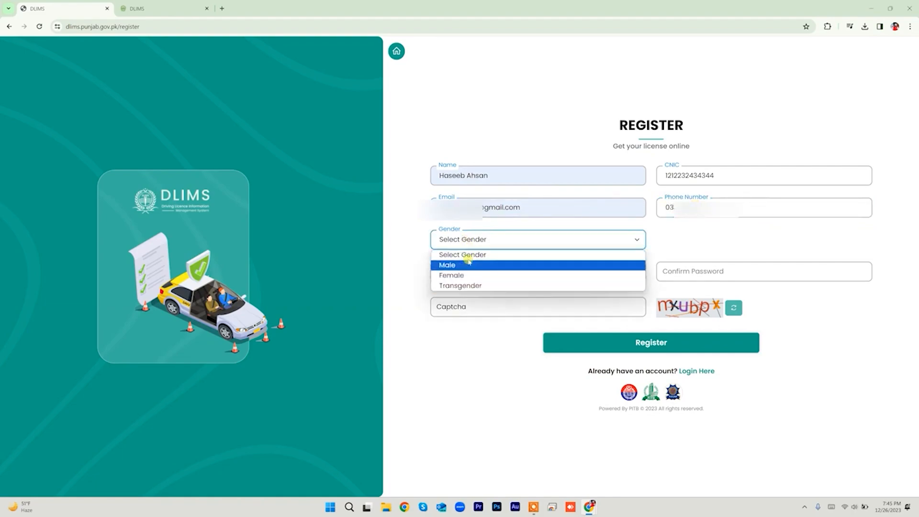
{"action": "left_click", "coordinate": [469, 266]}
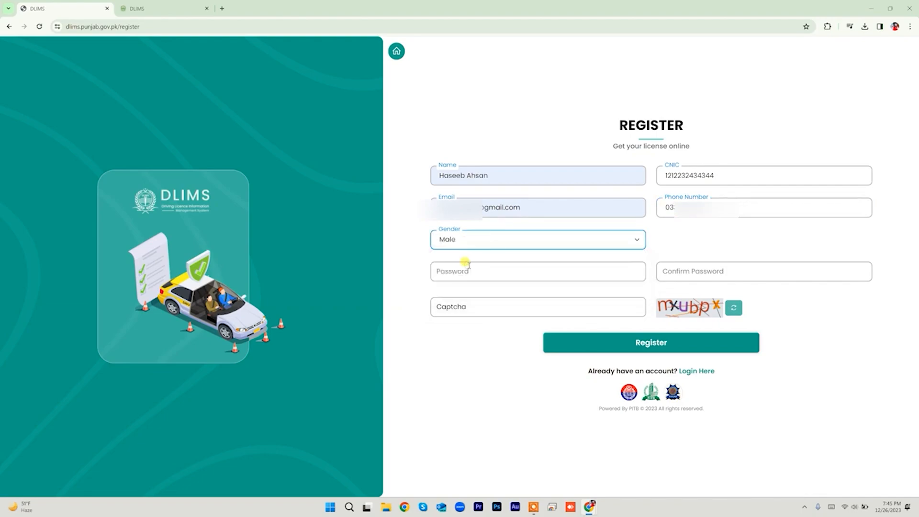
{"action": "left_click", "coordinate": [478, 269]}
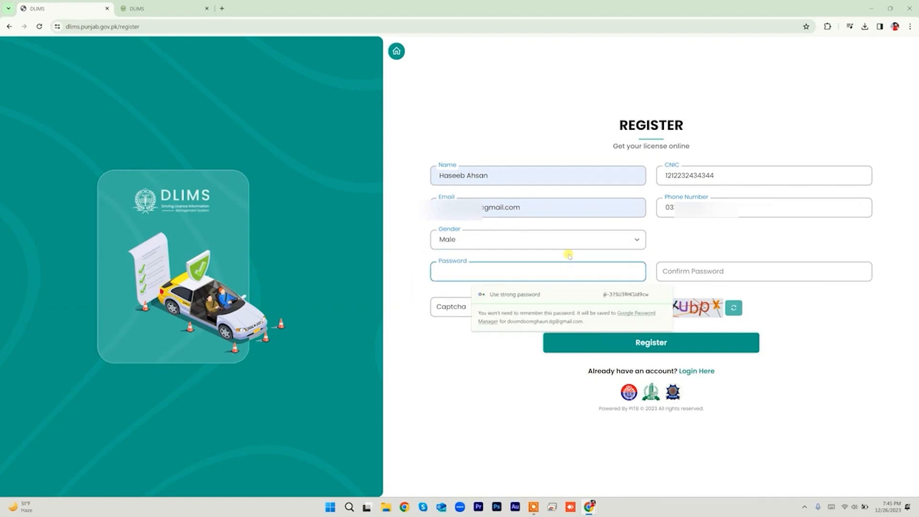
{"action": "type", "text": "•••••••••••"}
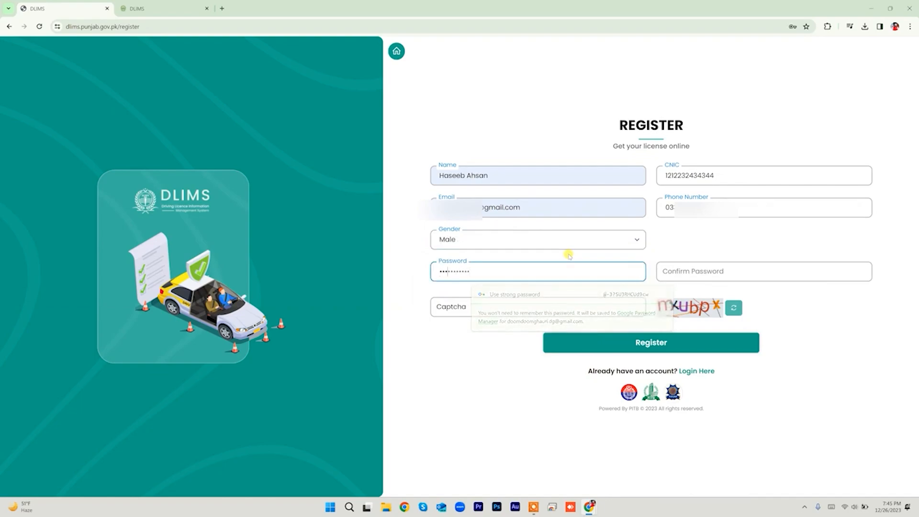
{"action": "left_click", "coordinate": [680, 274]}
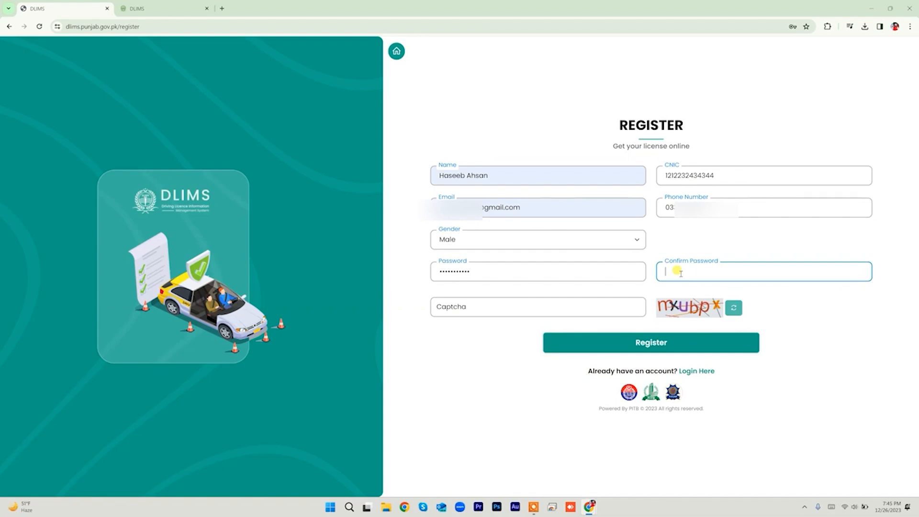
{"action": "type", "text": "•••••••••••"}
{"action": "left_click", "coordinate": [464, 337]}
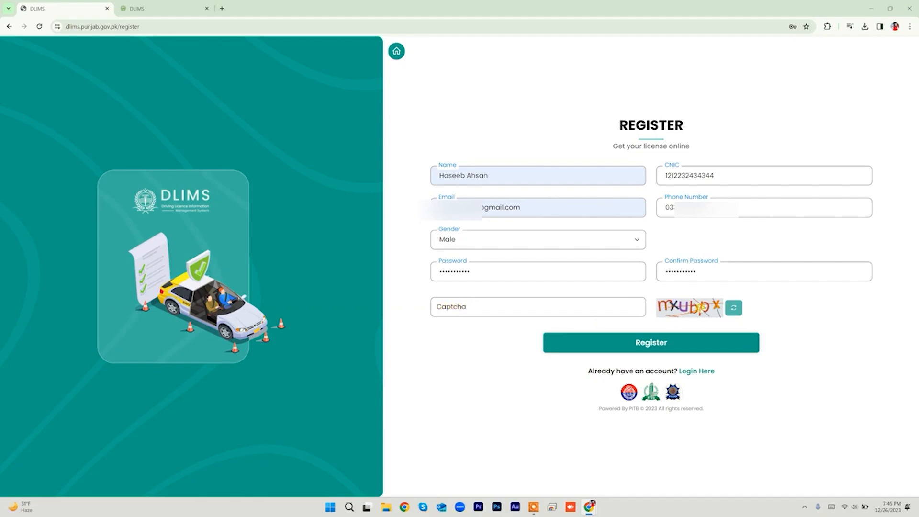
{"action": "left_click", "coordinate": [525, 307]}
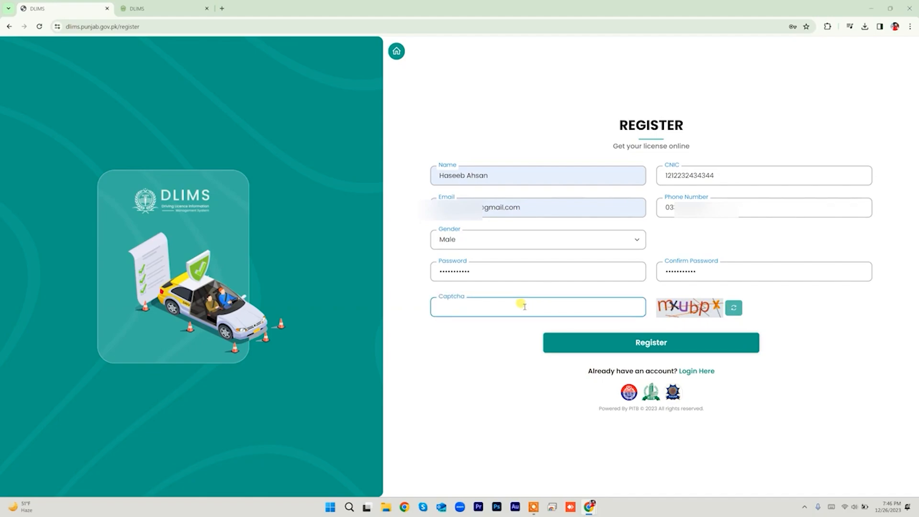
{"action": "type", "text": "mxubpx"}
Step: Submit the form, then after 'Invalid Captcha' retype both passwords and the new captcha
{"action": "left_click", "coordinate": [620, 344]}
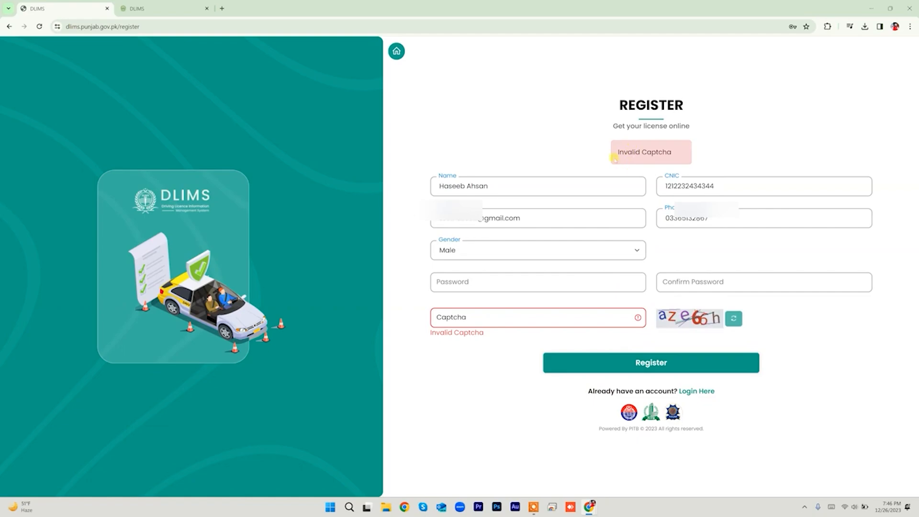
{"action": "left_click", "coordinate": [543, 322]}
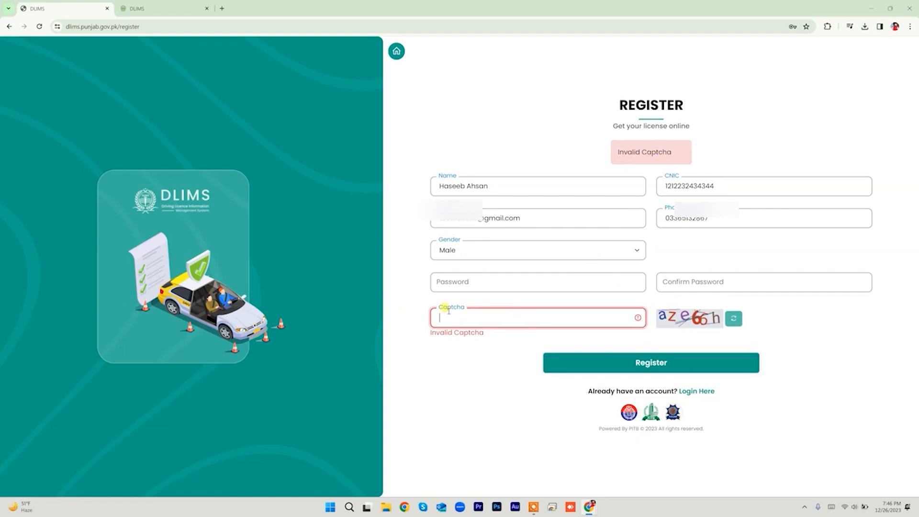
{"action": "left_click", "coordinate": [469, 280]}
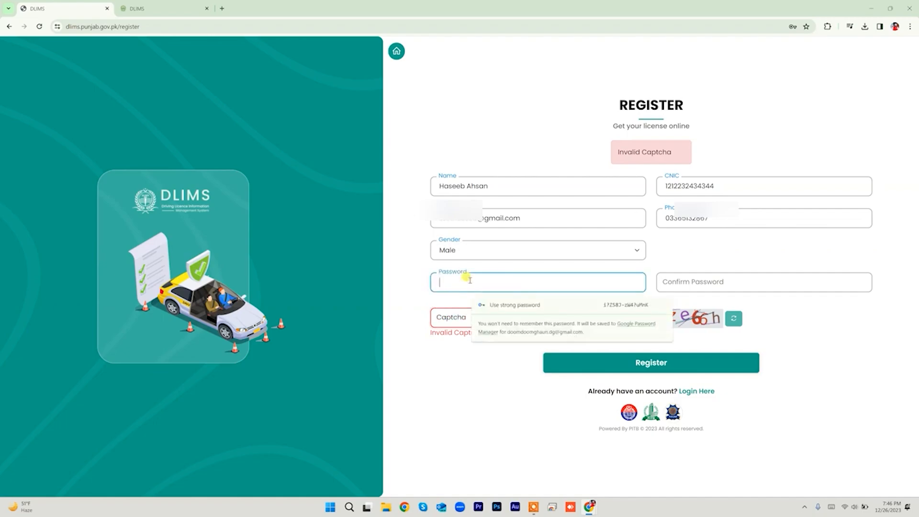
{"action": "type", "text": "•••••••••••"}
{"action": "left_click", "coordinate": [675, 282]}
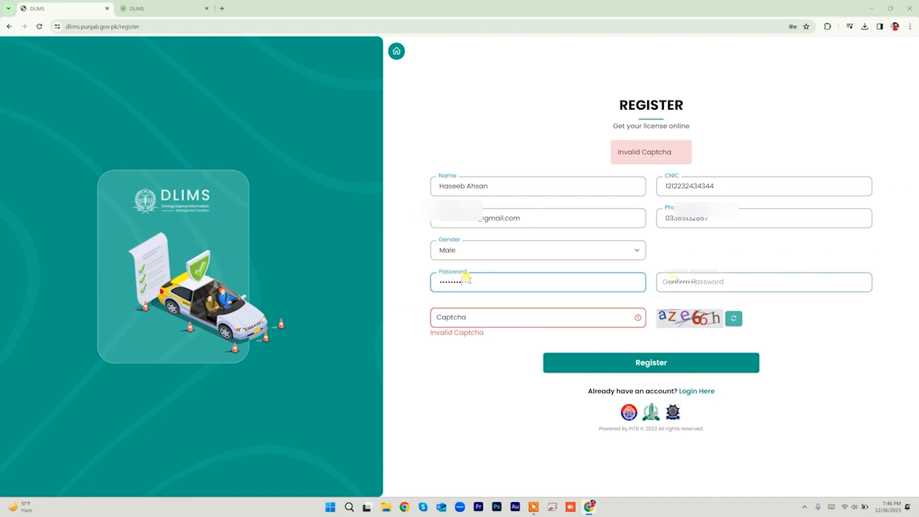
{"action": "type", "text": "•••••••••••"}
{"action": "left_click", "coordinate": [593, 318]}
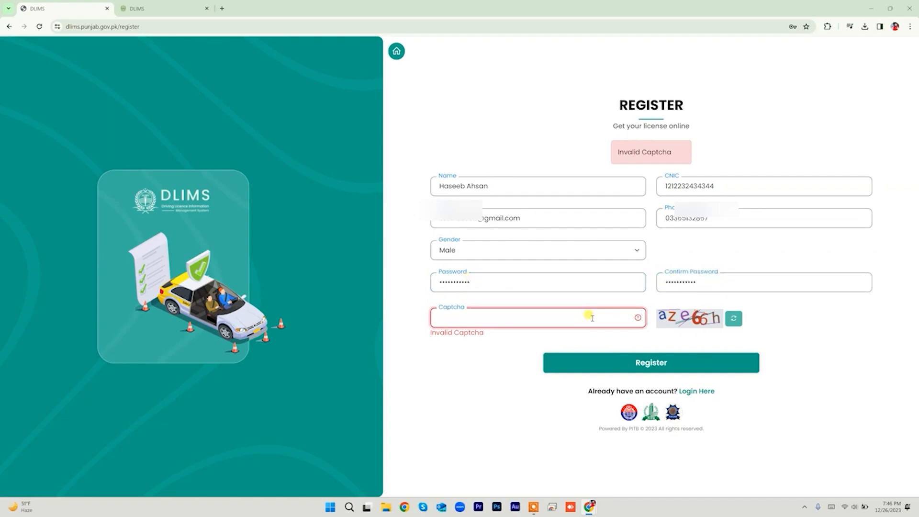
{"action": "type", "text": "aZe66H"}
Step: Register the account, then open and close the account menu on the empty application list
{"action": "left_click", "coordinate": [642, 364]}
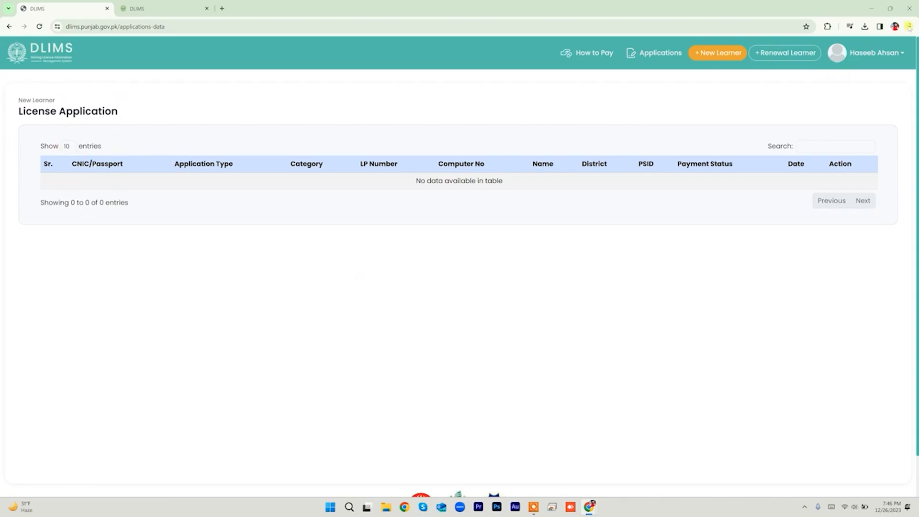
{"action": "left_click", "coordinate": [886, 54]}
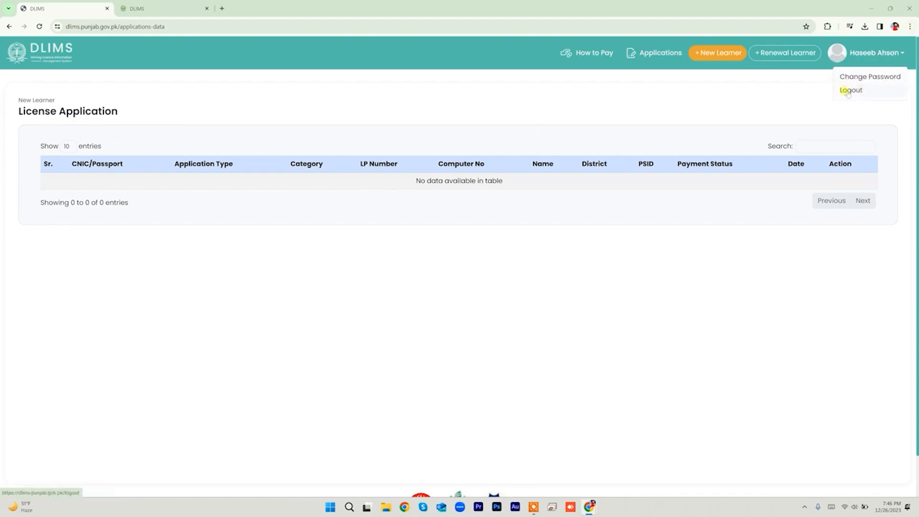
{"action": "left_click", "coordinate": [767, 93]}
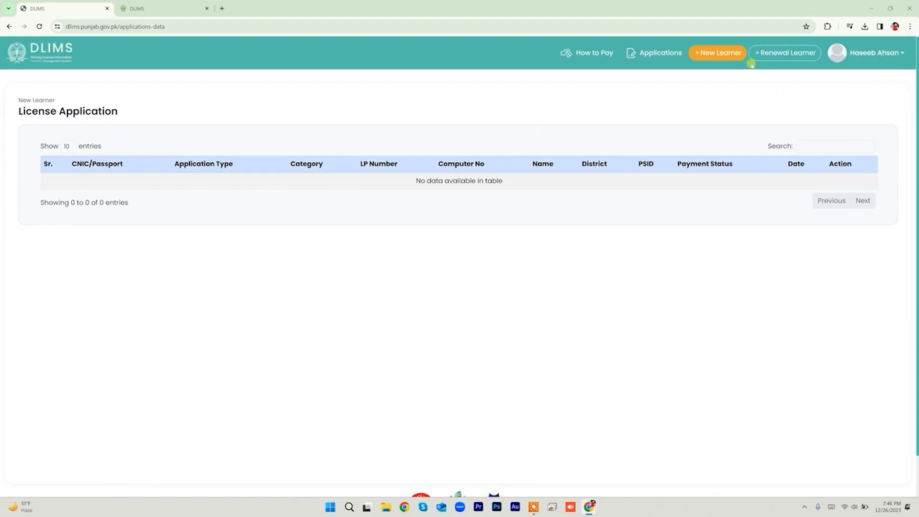
{"action": "left_click", "coordinate": [718, 54]}
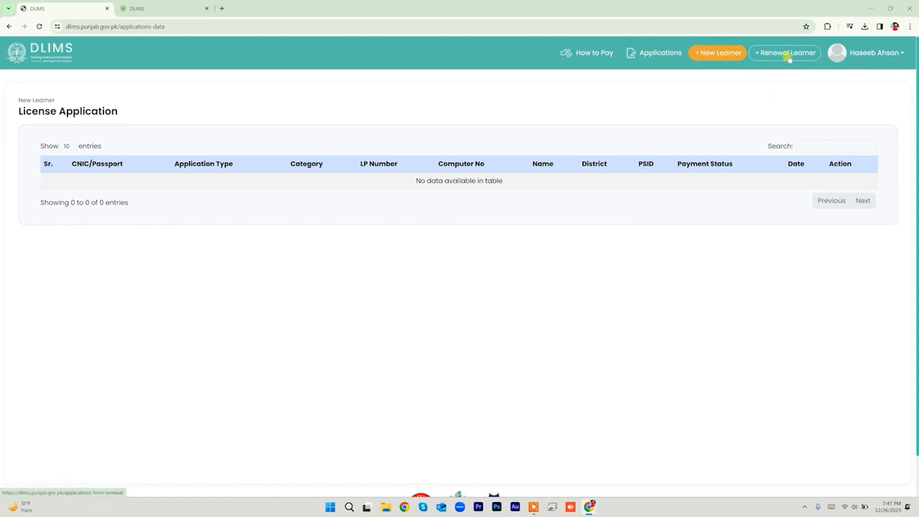
{"action": "left_click", "coordinate": [716, 56]}
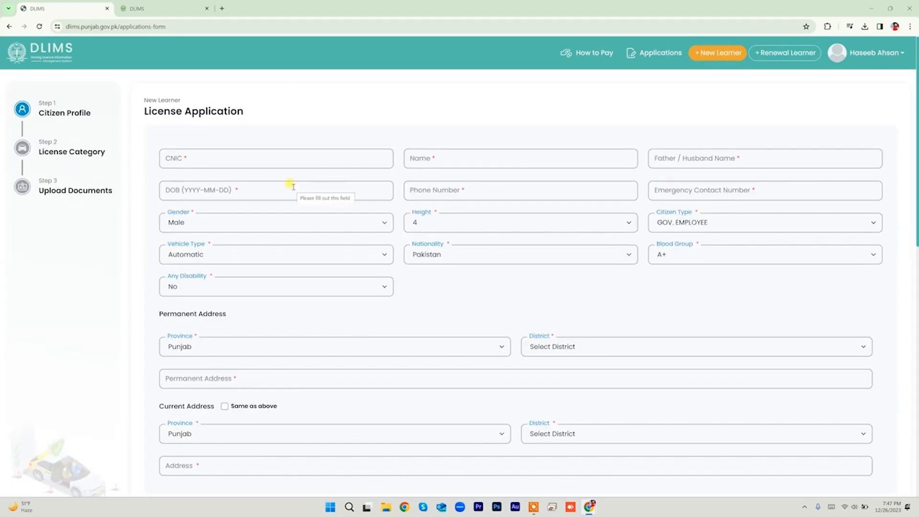
{"action": "scroll", "coordinate": [292, 189], "scroll_direction": "down", "scroll_amount": 10}
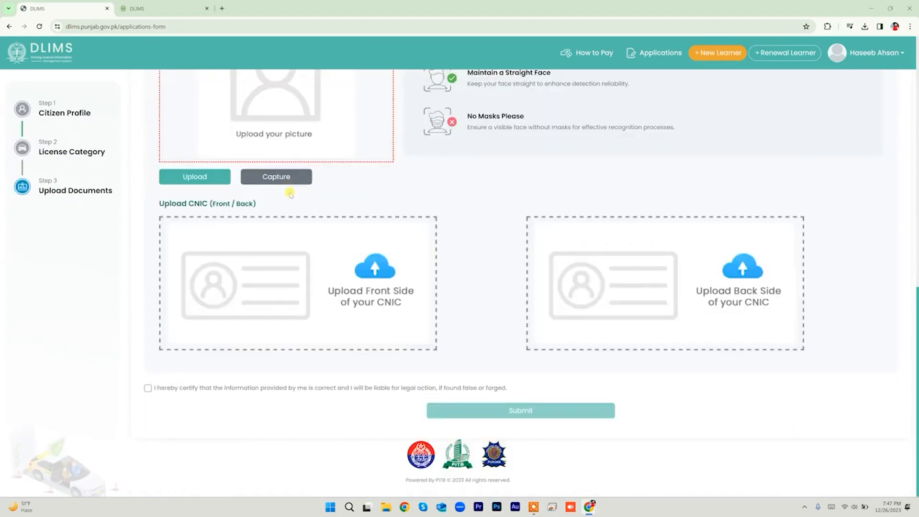
{"action": "scroll", "coordinate": [289, 193], "scroll_direction": "up", "scroll_amount": 10}
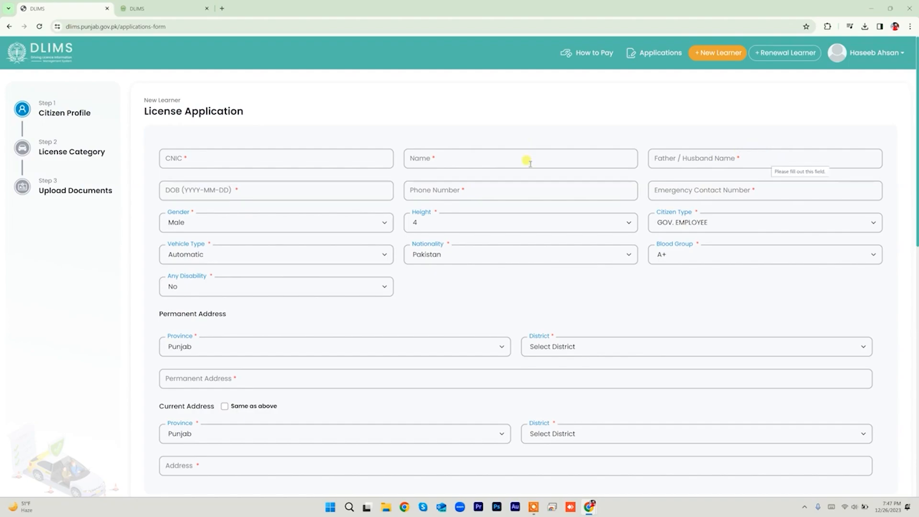
Step: Enter 1993-06-15 as the date of birth, giving an age of 30
{"action": "left_click", "coordinate": [181, 190]}
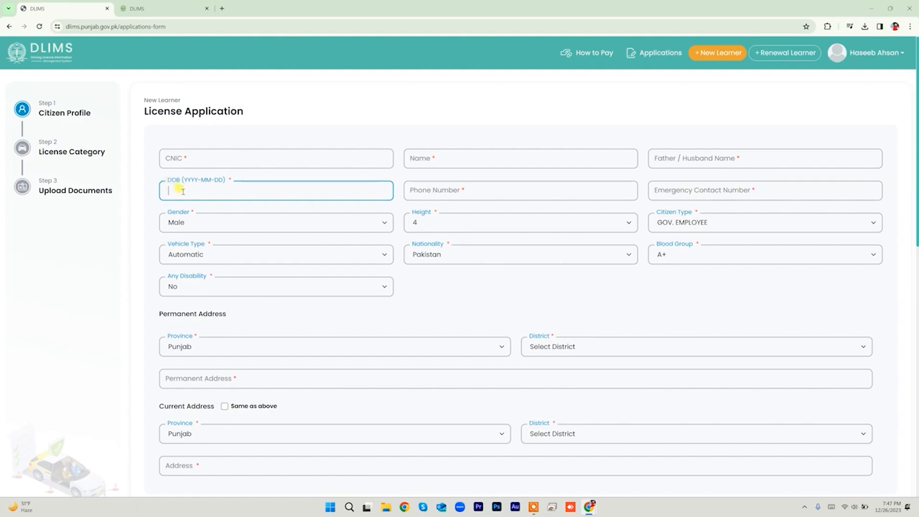
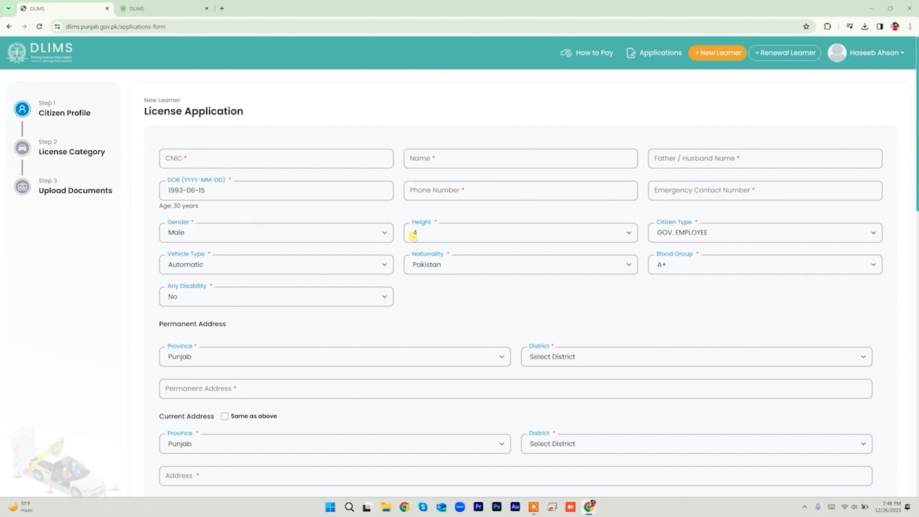
Step: Set height to 5 and citizen type to PRIVATE EMPLOYEE
{"action": "left_click", "coordinate": [449, 235]}
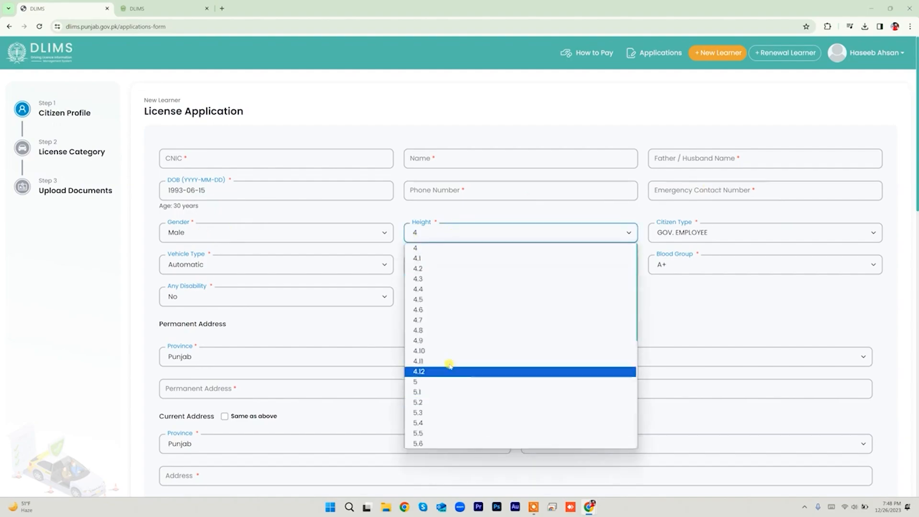
{"action": "scroll", "coordinate": [448, 369], "scroll_direction": "down", "scroll_amount": 5}
{"action": "scroll", "coordinate": [445, 360], "scroll_direction": "up", "scroll_amount": 5}
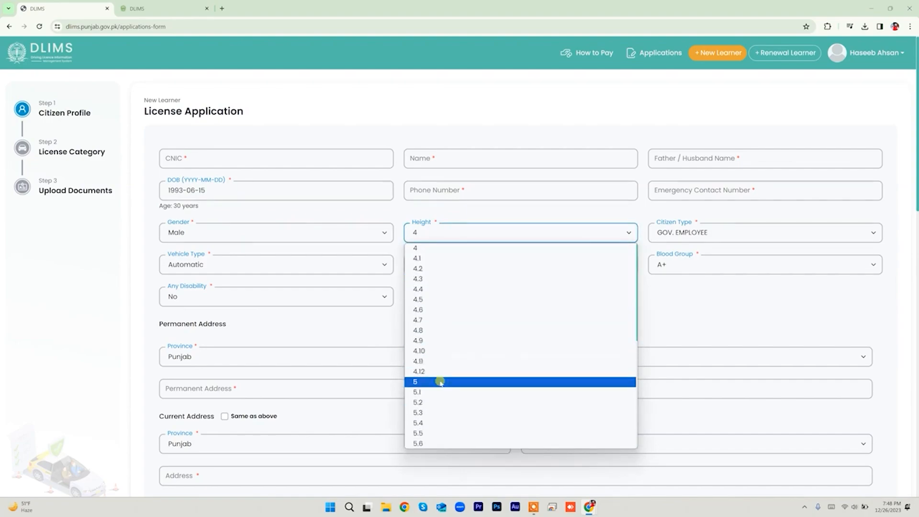
{"action": "left_click", "coordinate": [436, 381]}
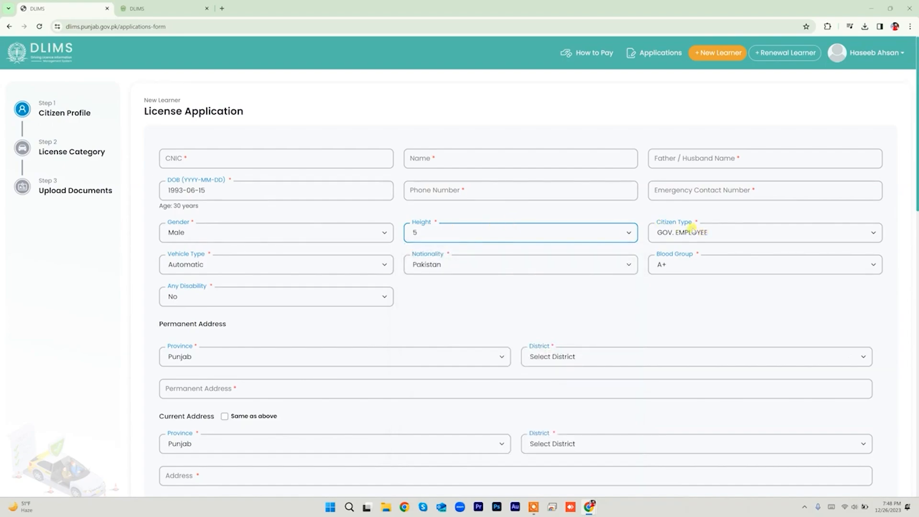
{"action": "left_click", "coordinate": [696, 231]}
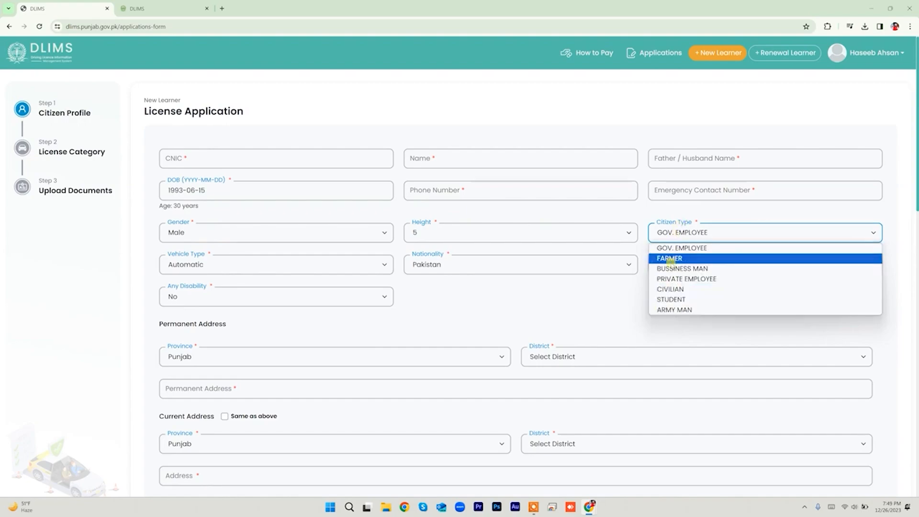
{"action": "left_click", "coordinate": [669, 279]}
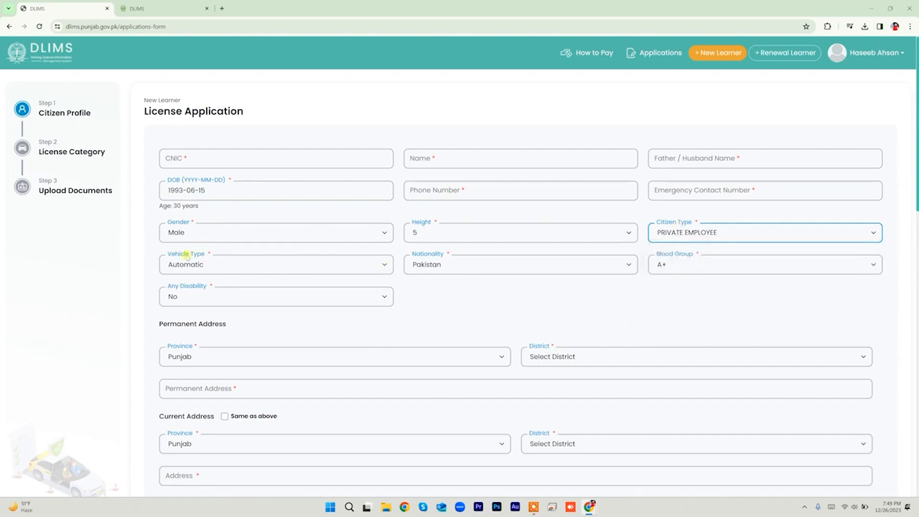
Step: Choose Manual vehicle type and B+ blood group, keeping Pakistan nationality and disability No
{"action": "left_click", "coordinate": [252, 266]}
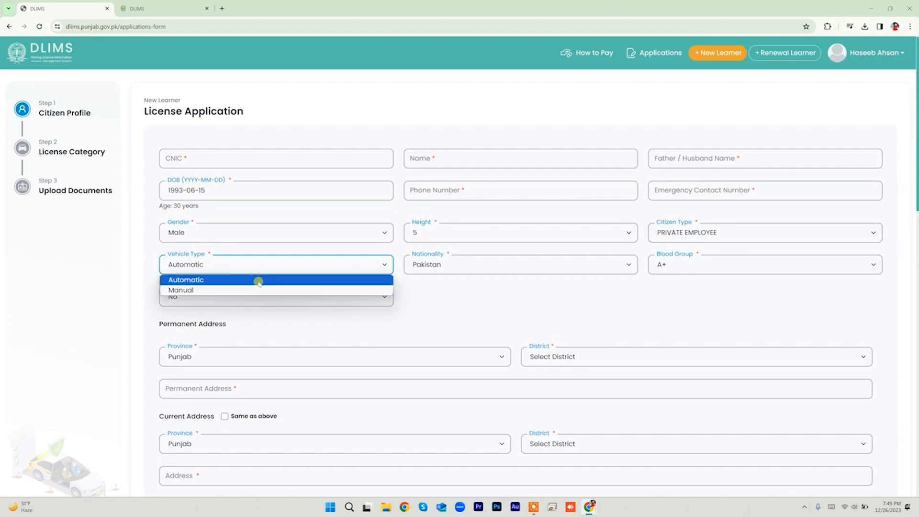
{"action": "left_click", "coordinate": [259, 289]}
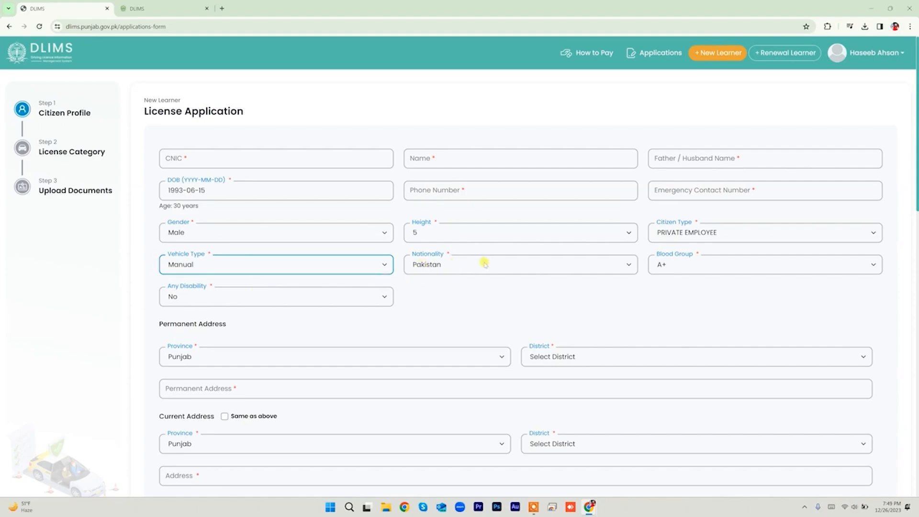
{"action": "left_click", "coordinate": [627, 263]}
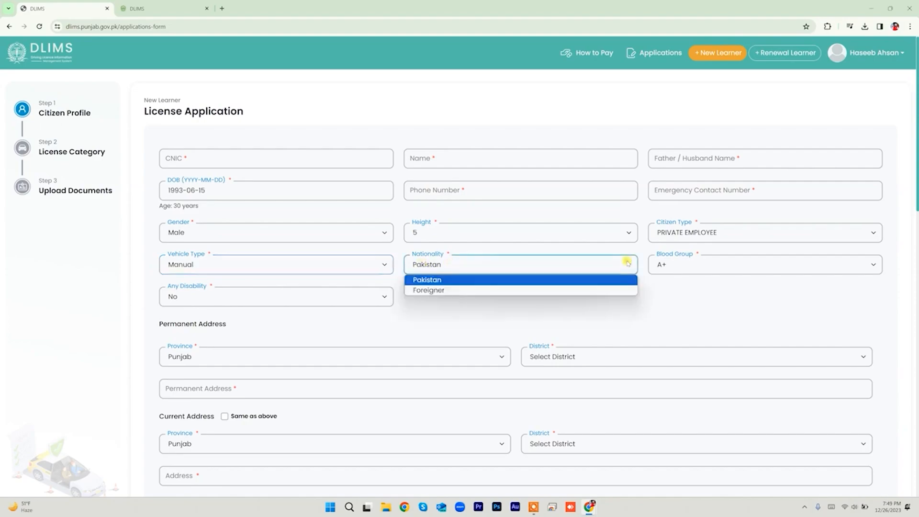
{"action": "left_click", "coordinate": [593, 309]}
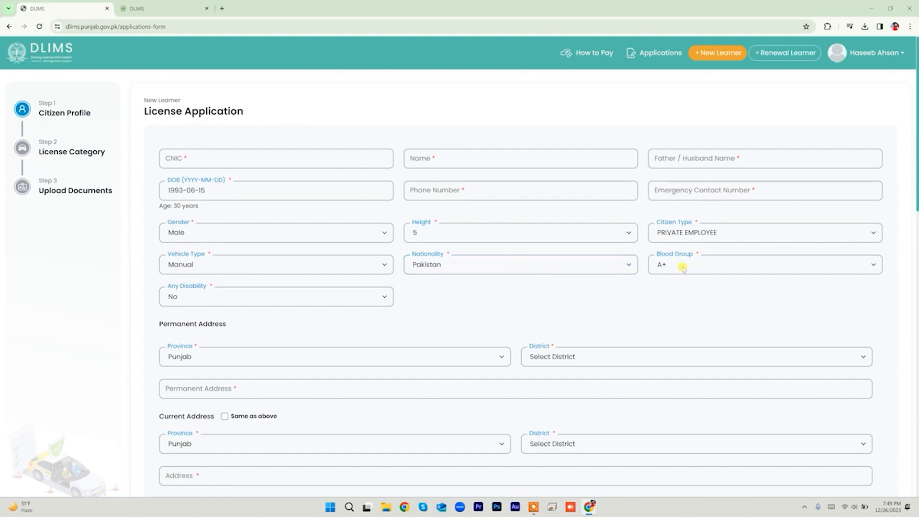
{"action": "left_click", "coordinate": [684, 267]}
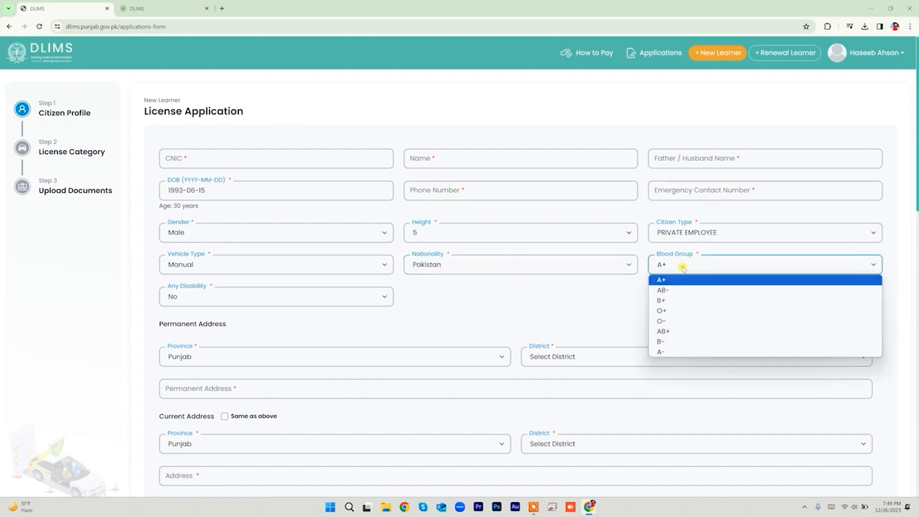
{"action": "left_click", "coordinate": [684, 301]}
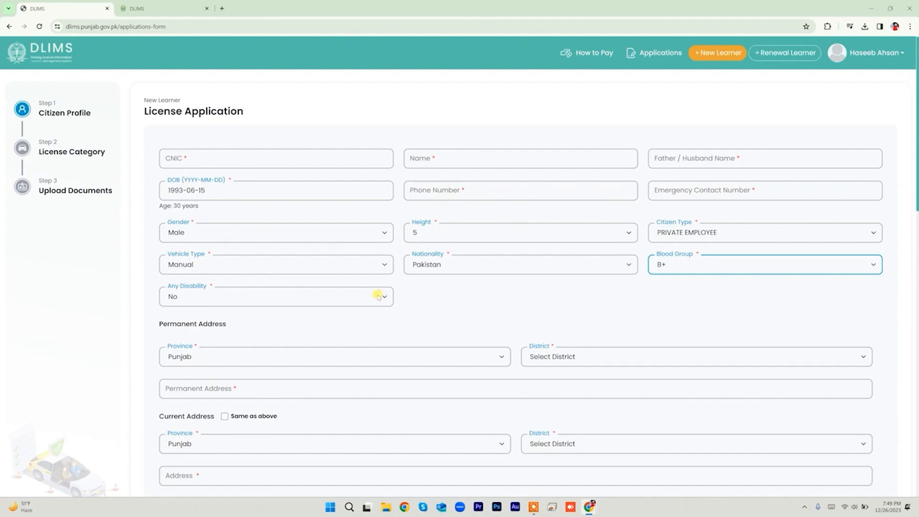
{"action": "left_click", "coordinate": [379, 296]}
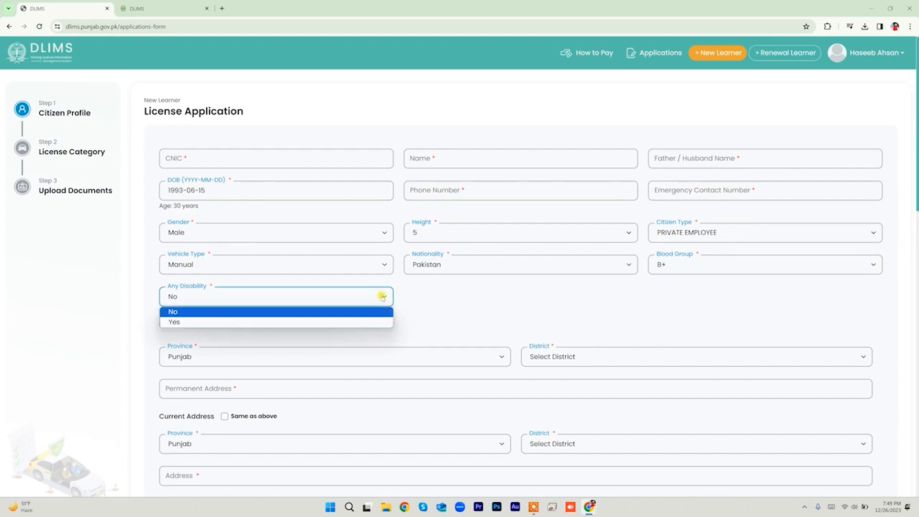
{"action": "left_click", "coordinate": [355, 312]}
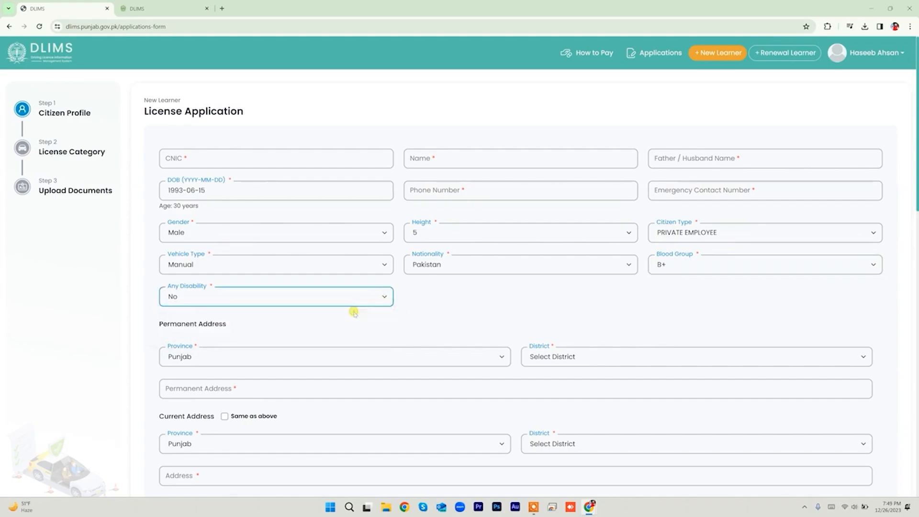
Step: Keep Punjab as permanent address province and choose RAWALPINDI as the district
{"action": "scroll", "coordinate": [352, 307], "scroll_direction": "down", "scroll_amount": 1}
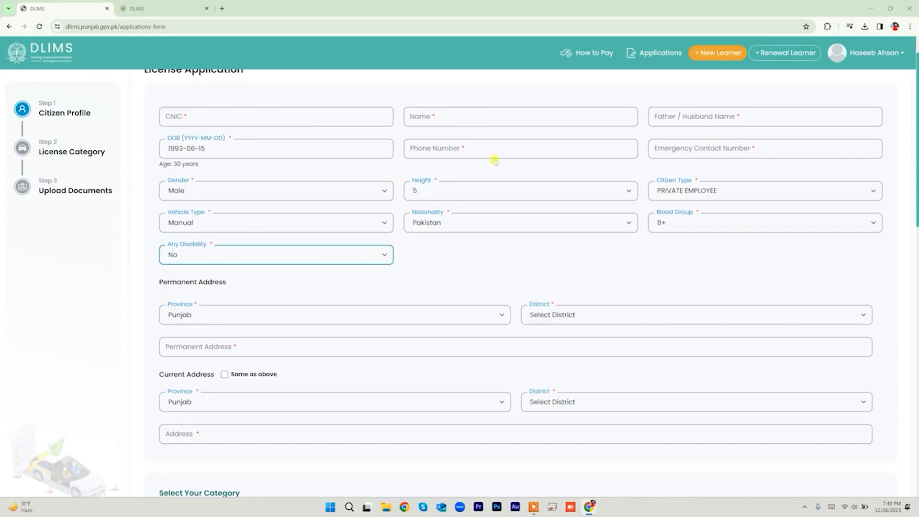
{"action": "scroll", "coordinate": [378, 242], "scroll_direction": "down", "scroll_amount": 2}
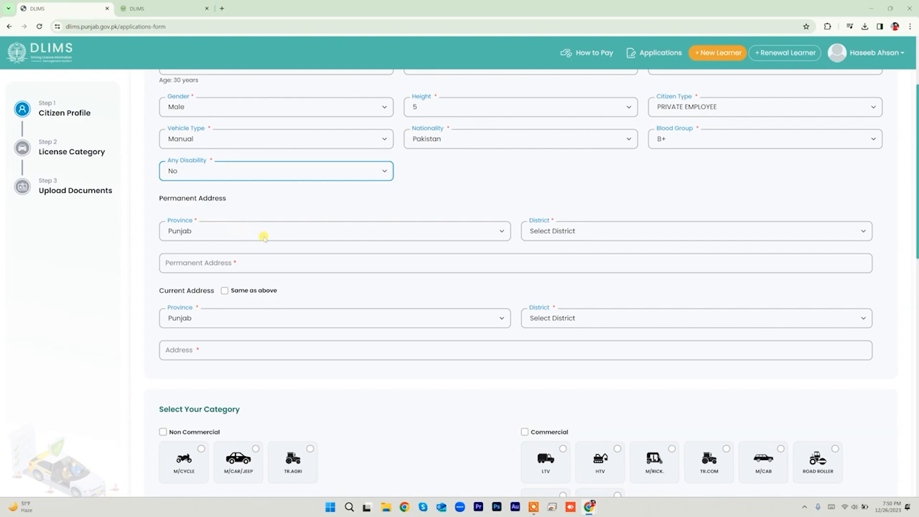
{"action": "left_click", "coordinate": [269, 236]}
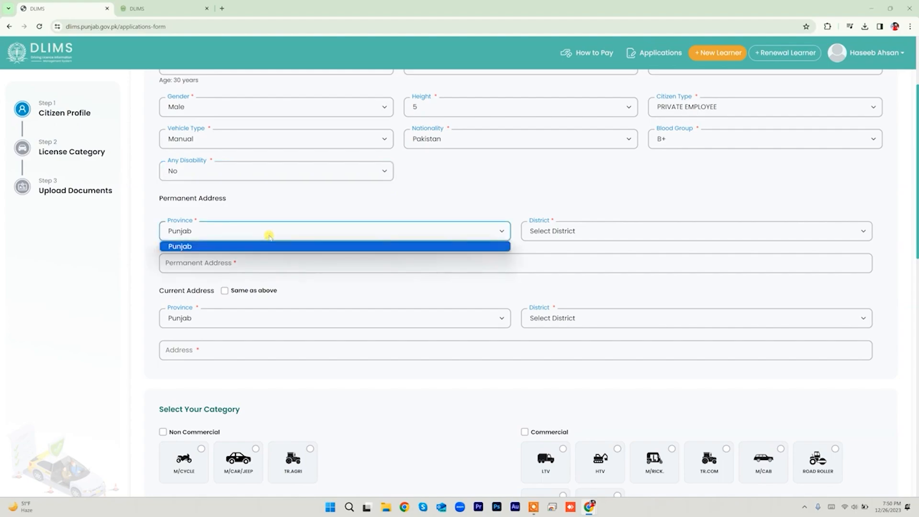
{"action": "left_click", "coordinate": [263, 243]}
{"action": "left_click", "coordinate": [622, 233]}
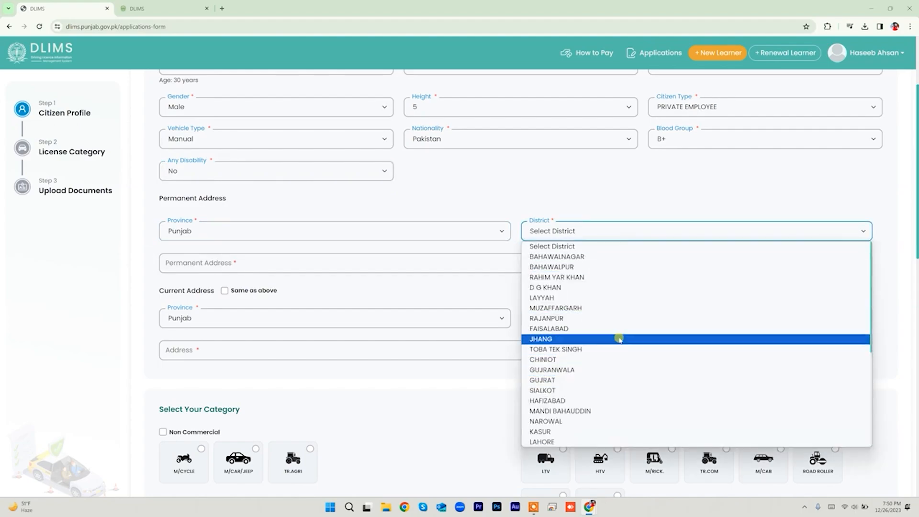
{"action": "scroll", "coordinate": [620, 381], "scroll_direction": "down", "scroll_amount": 4}
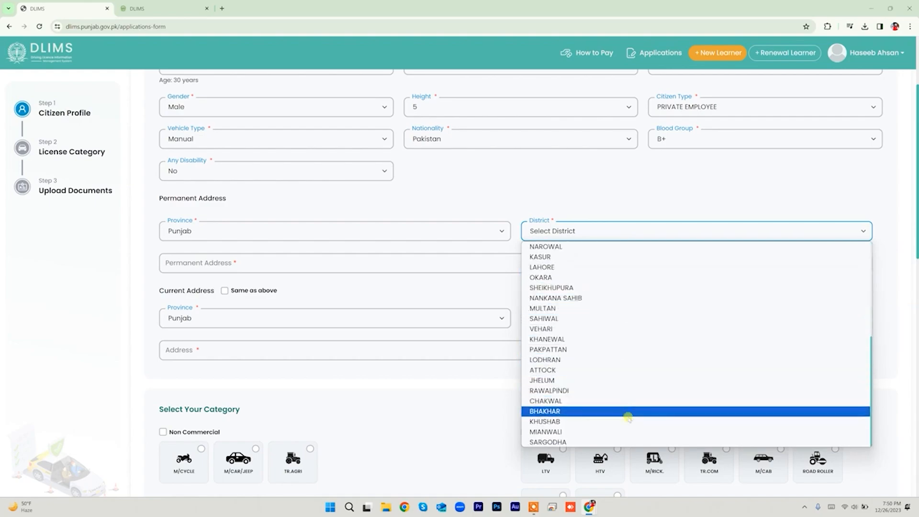
{"action": "scroll", "coordinate": [616, 319], "scroll_direction": "up", "scroll_amount": 3}
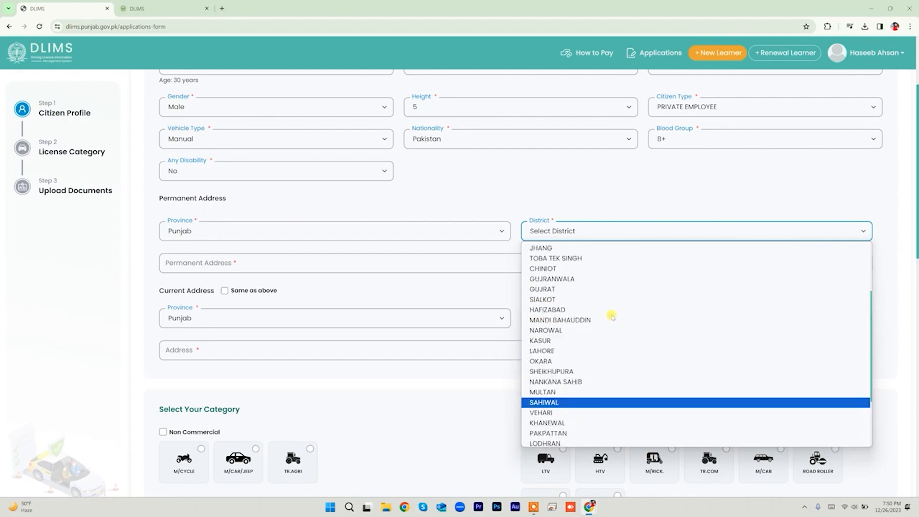
{"action": "scroll", "coordinate": [602, 331], "scroll_direction": "down", "scroll_amount": 1}
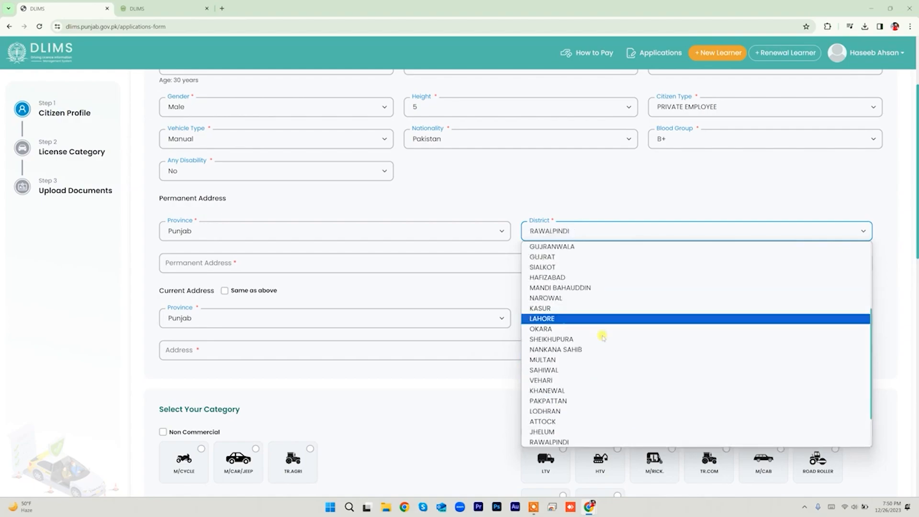
{"action": "left_click", "coordinate": [595, 438]}
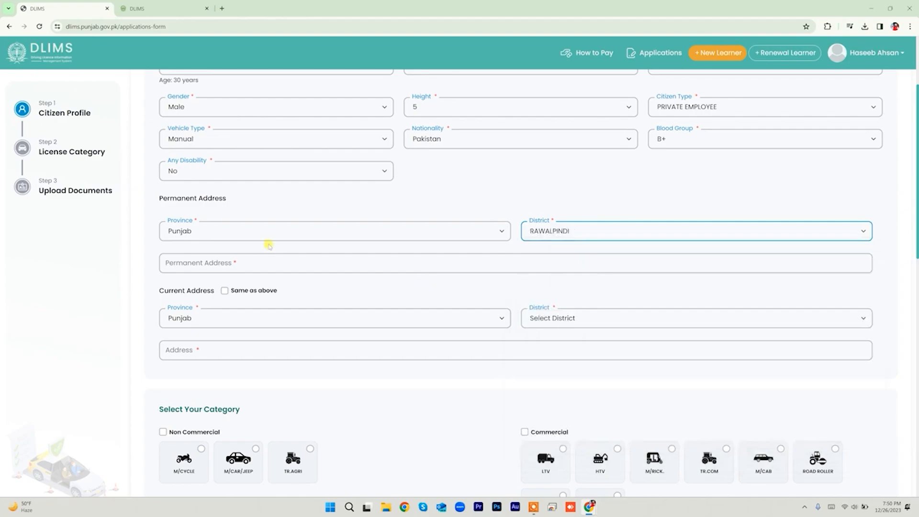
{"action": "left_click", "coordinate": [270, 261]}
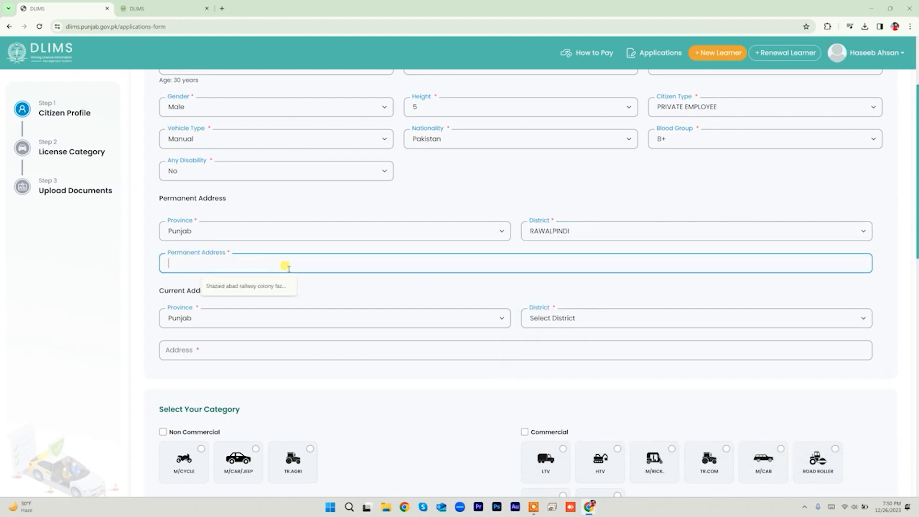
Step: Dismiss the saved address suggestion and leave 'Same as above' unchecked
{"action": "left_click", "coordinate": [317, 277]}
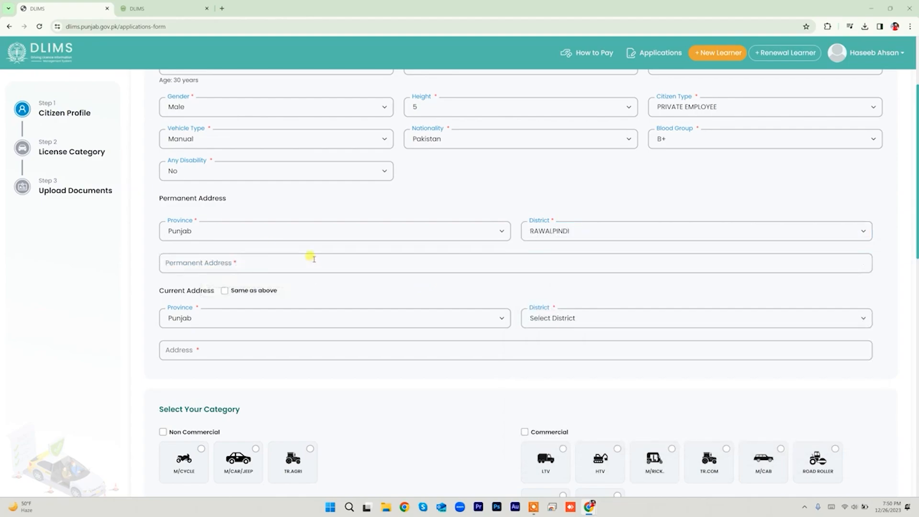
{"action": "left_click", "coordinate": [314, 259]}
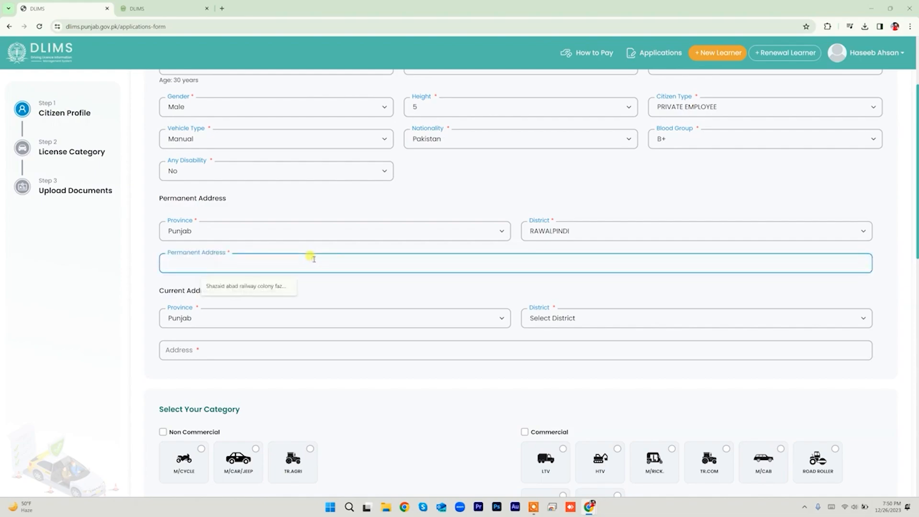
{"action": "key", "text": "Escape"}
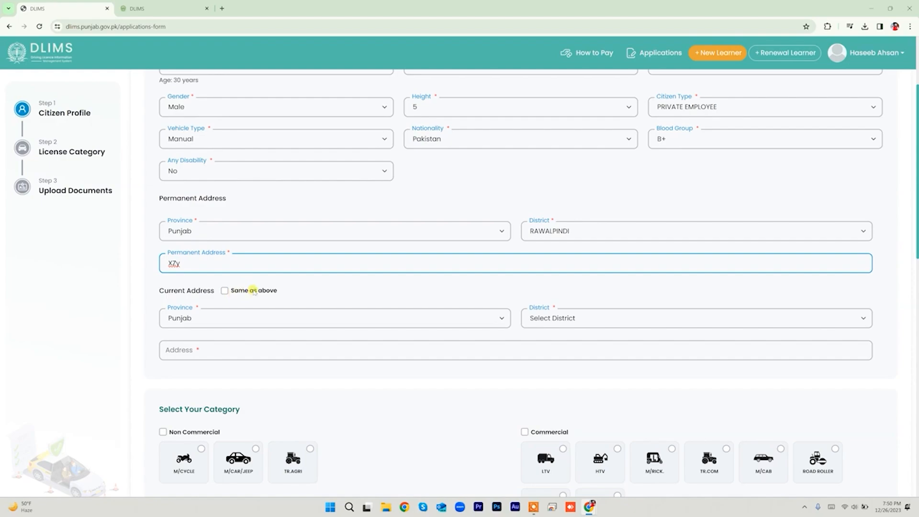
{"action": "left_click", "coordinate": [225, 292]}
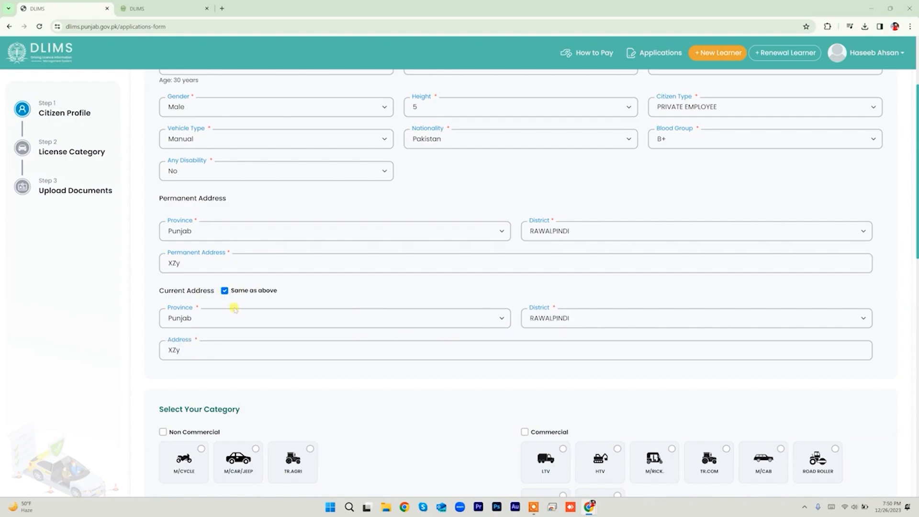
{"action": "left_click", "coordinate": [224, 291]}
Step: Set the current address to Punjab, HAFIZABAD, replacing the address text XZy with ABC
{"action": "left_click", "coordinate": [252, 318]}
{"action": "left_click", "coordinate": [257, 334]}
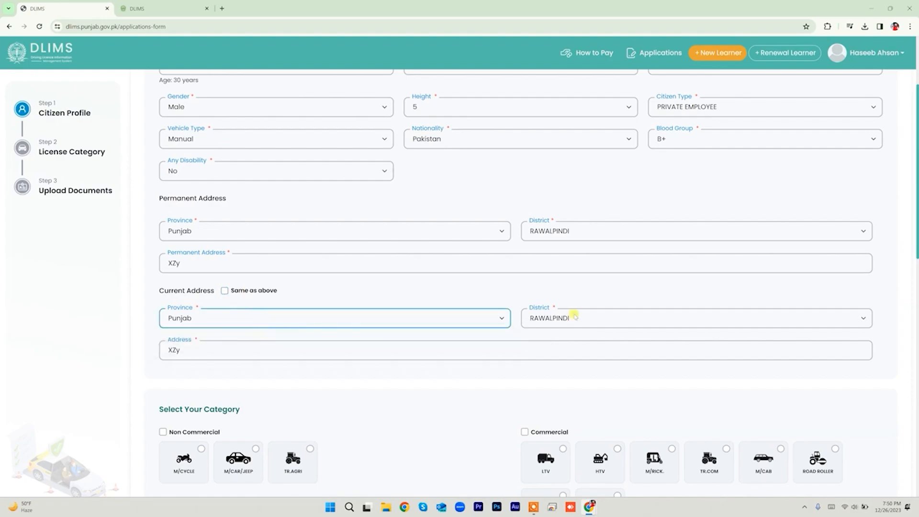
{"action": "left_click", "coordinate": [574, 316]}
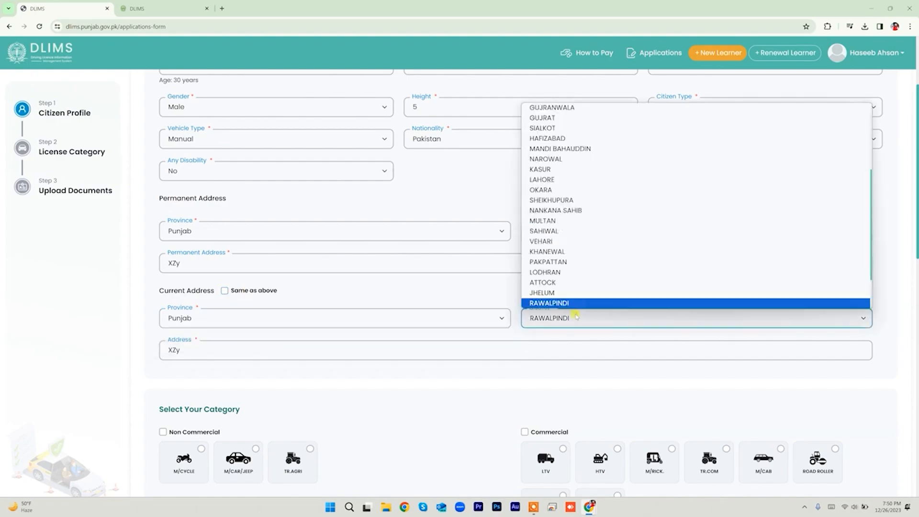
{"action": "left_click", "coordinate": [607, 139]}
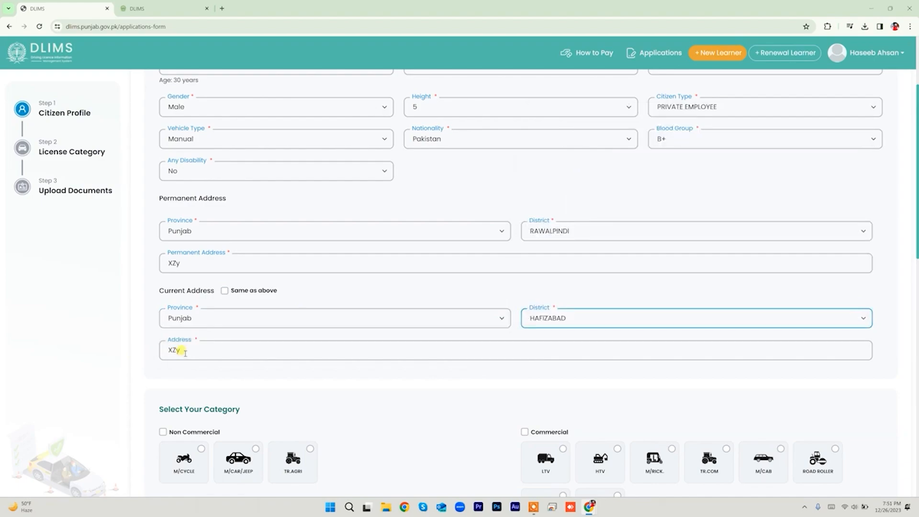
{"action": "left_click_drag", "start_coordinate": [181, 351], "coordinate": [146, 349]}
{"action": "type", "text": "ABC"}
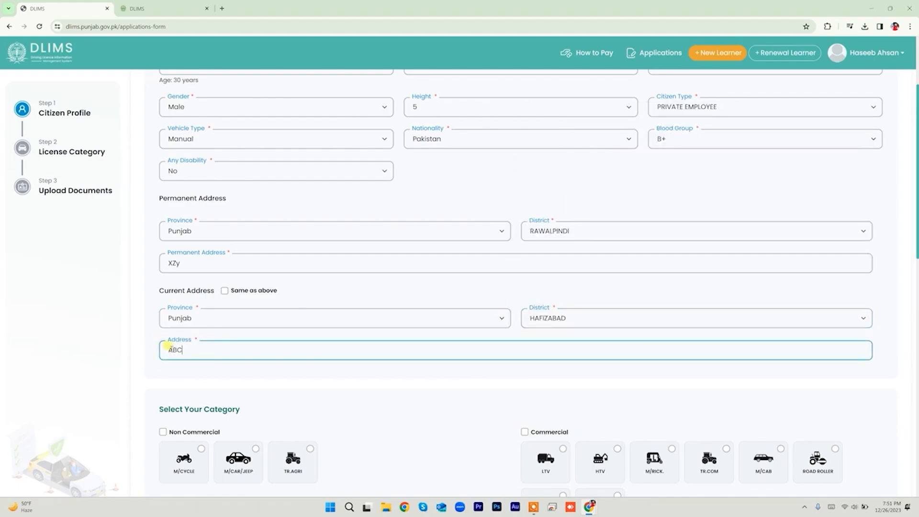
{"action": "left_click", "coordinate": [335, 368]}
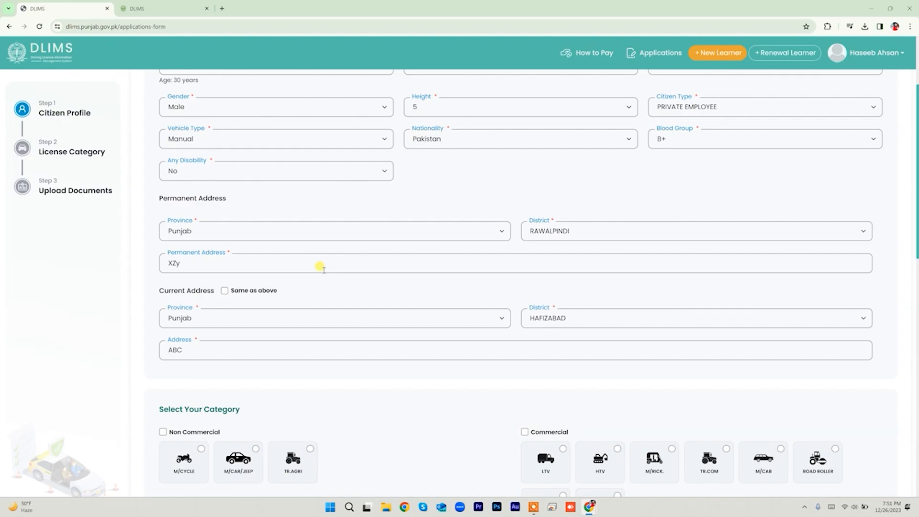
{"action": "scroll", "coordinate": [320, 266], "scroll_direction": "down", "scroll_amount": 5}
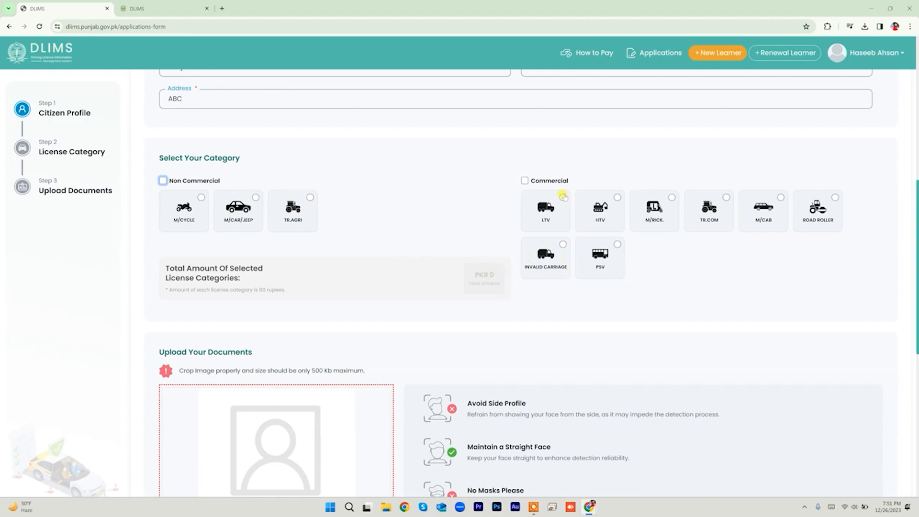
Step: Tick Non Commercial and select M/CYCLE and M/CAR/JEEP, leaving TR.AGRI off, for PKR 120
{"action": "left_click", "coordinate": [163, 180]}
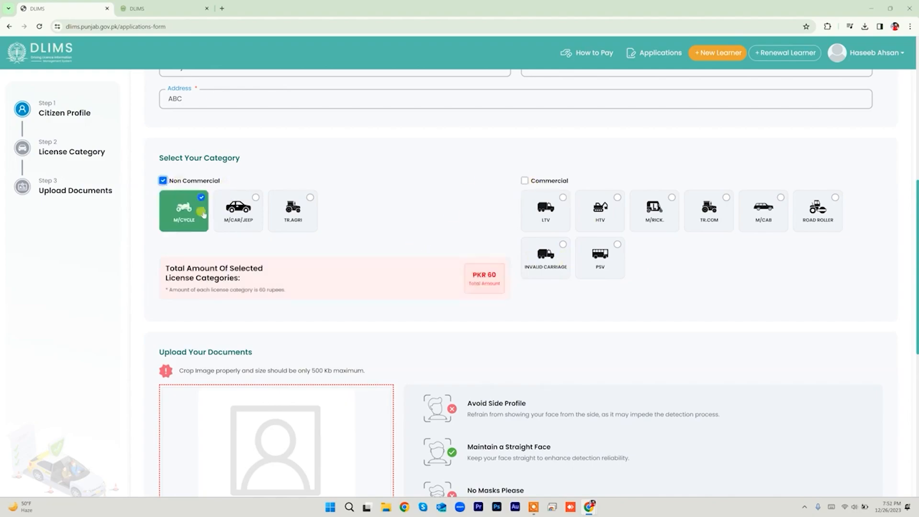
{"action": "left_click", "coordinate": [172, 213]}
{"action": "left_click", "coordinate": [259, 200]}
{"action": "left_click", "coordinate": [309, 198]}
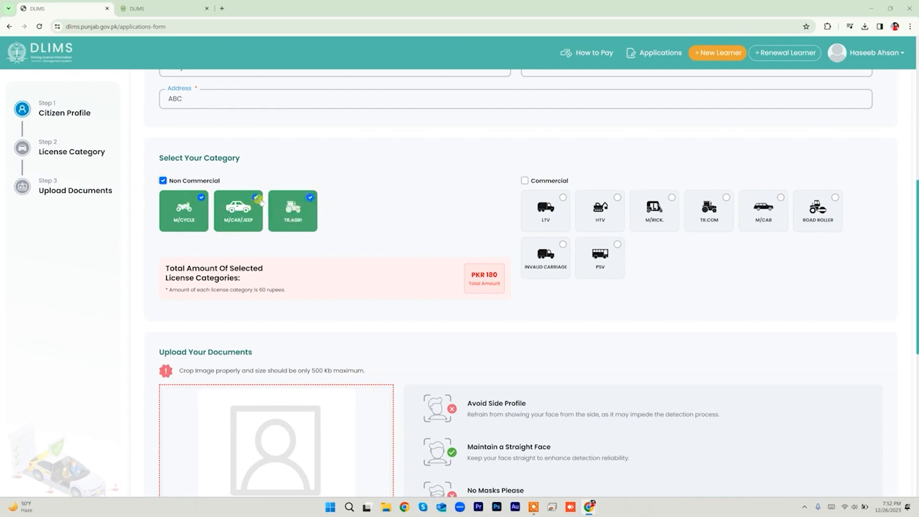
{"action": "left_click", "coordinate": [306, 198]}
{"action": "left_click", "coordinate": [201, 197]}
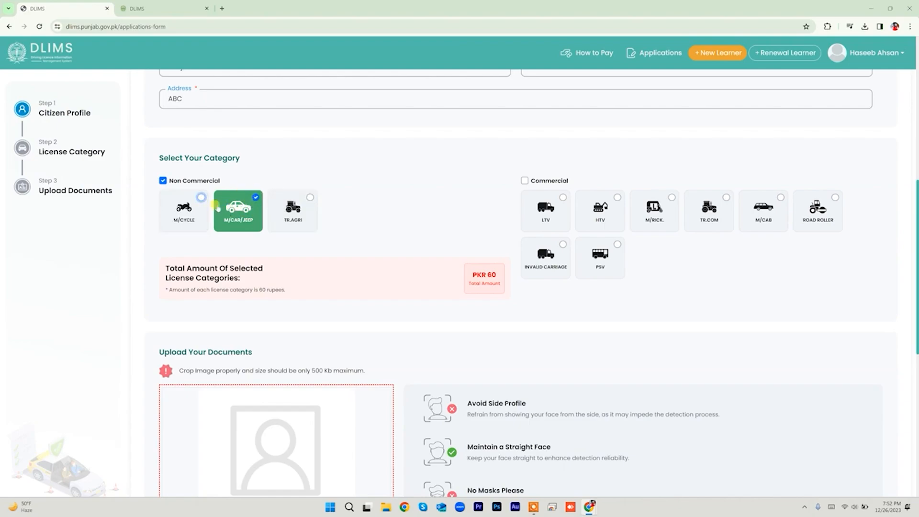
{"action": "left_click", "coordinate": [201, 198]}
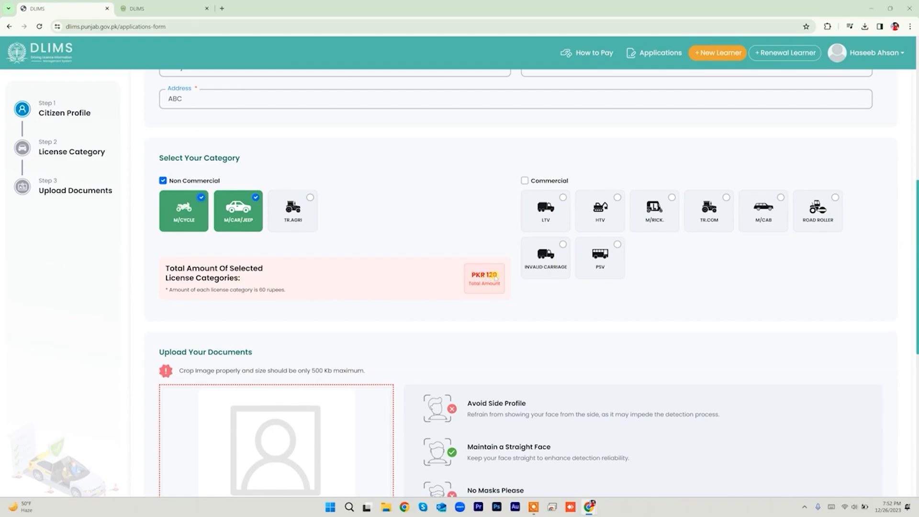
{"action": "scroll", "coordinate": [431, 266], "scroll_direction": "down", "scroll_amount": 4}
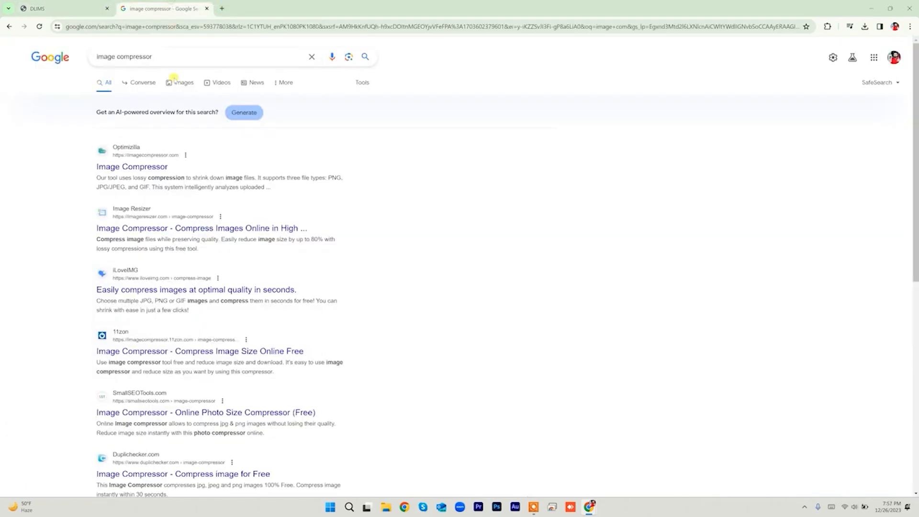
Step: Open the Image Compressor search result (Optimizilla) in a new tab and switch to it
{"action": "left_click", "coordinate": [163, 8]}
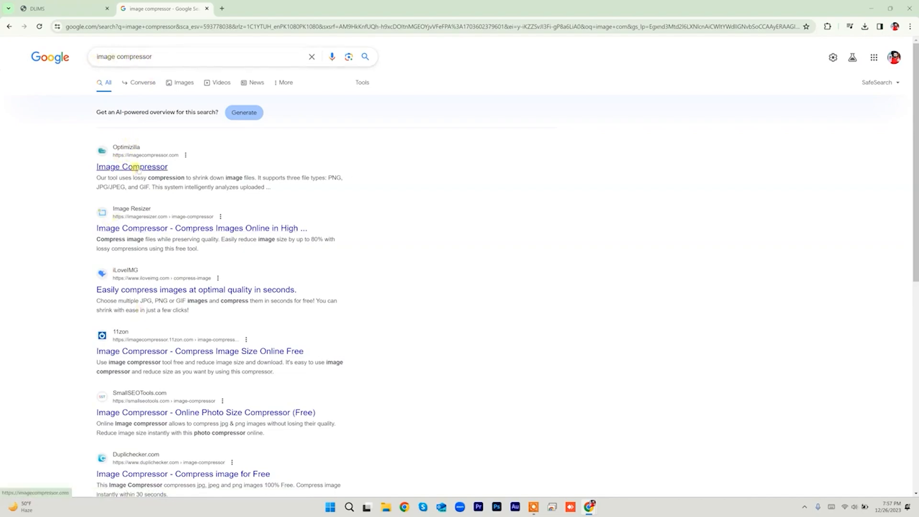
{"action": "right_click", "coordinate": [136, 166]}
{"action": "left_click", "coordinate": [158, 176]}
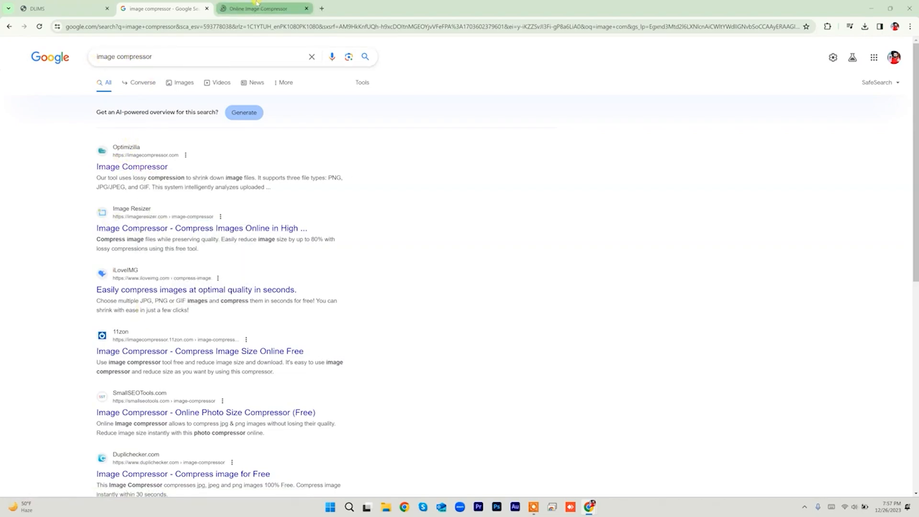
{"action": "left_click", "coordinate": [258, 3]}
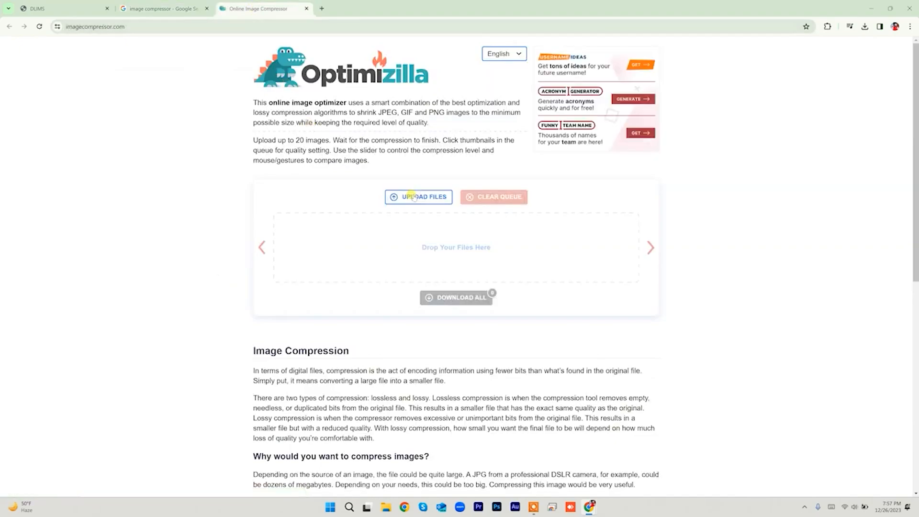
Step: Upload the DSC_0124.JPG photo to Optimizilla for compression
{"action": "left_click", "coordinate": [412, 198]}
{"action": "left_click", "coordinate": [106, 81]}
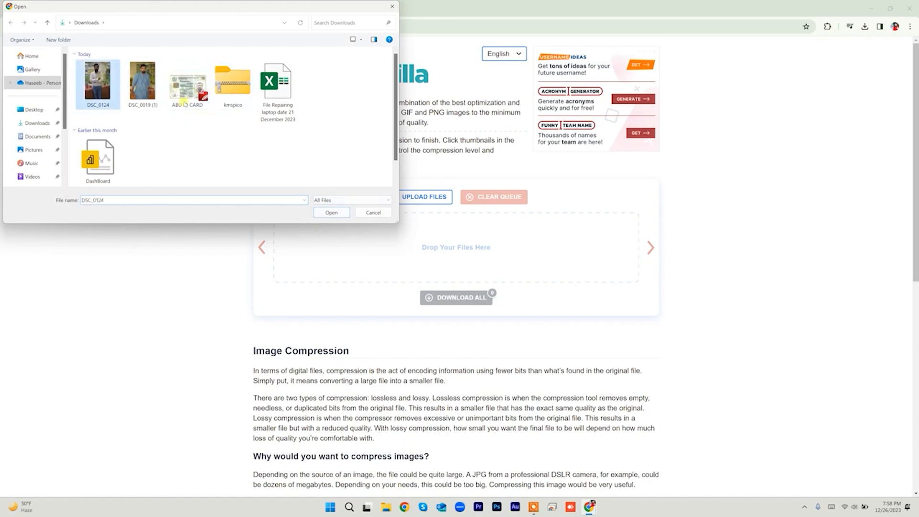
{"action": "left_click", "coordinate": [332, 212]}
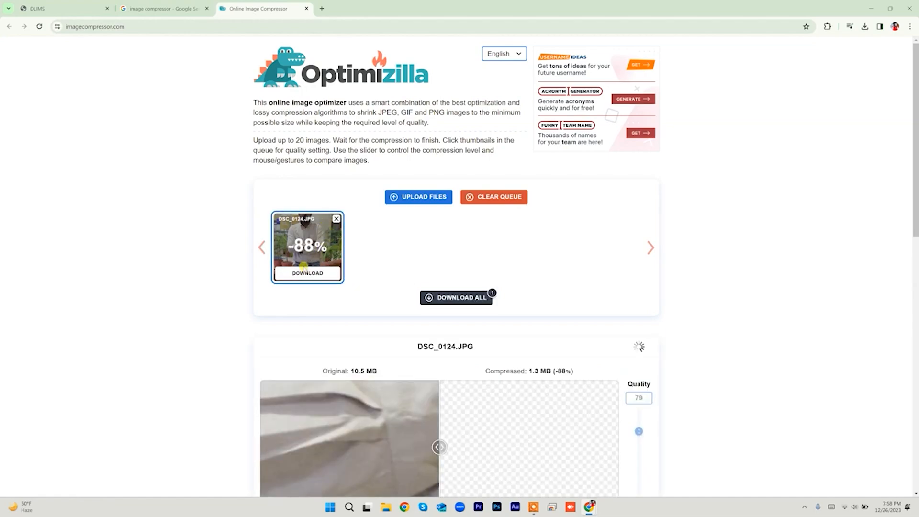
Step: Check the DLIMS size limit, then set quality to 46, shrinking DSC_0124 from 10.5 MB to 490 KB
{"action": "left_click", "coordinate": [48, 8]}
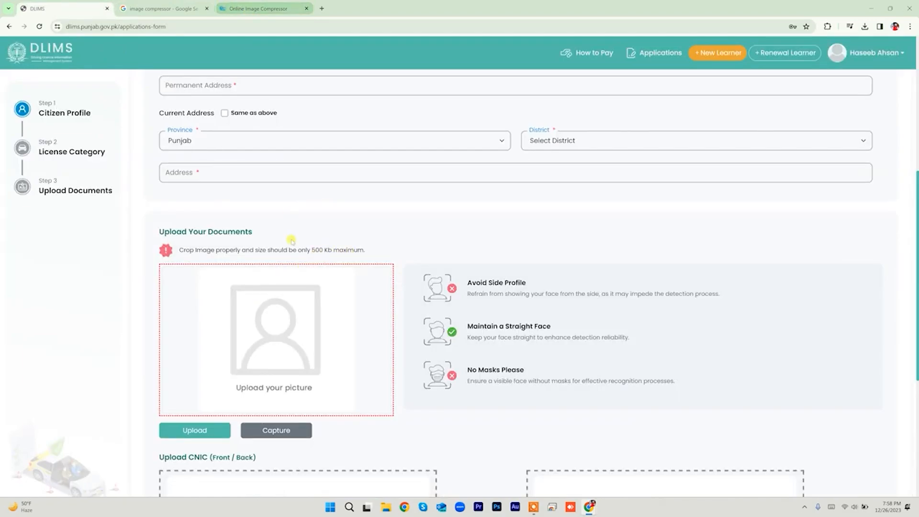
{"action": "left_click", "coordinate": [276, 3]}
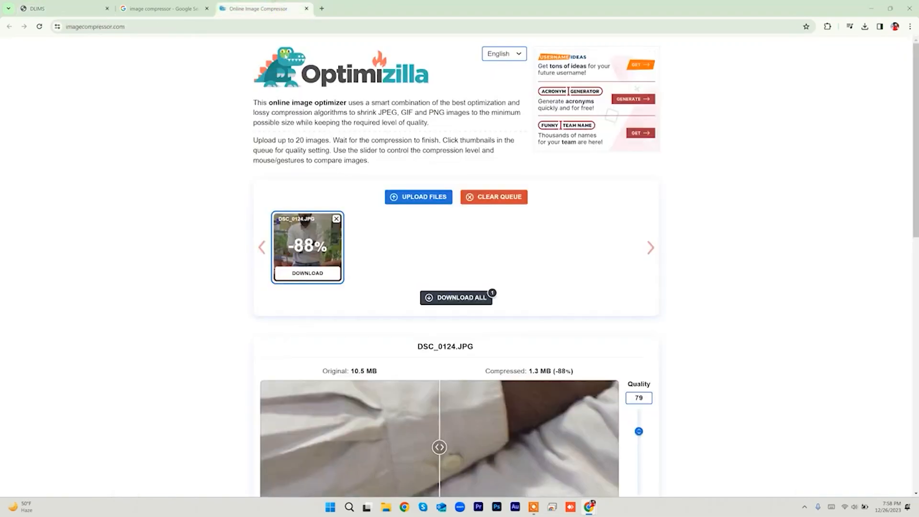
{"action": "scroll", "coordinate": [381, 216], "scroll_direction": "down", "scroll_amount": 3}
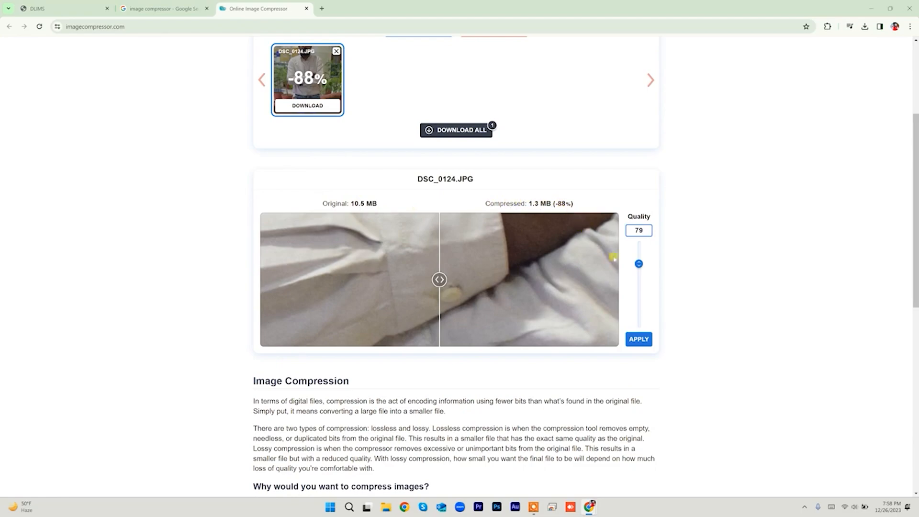
{"action": "left_click_drag", "start_coordinate": [639, 264], "coordinate": [638, 294]}
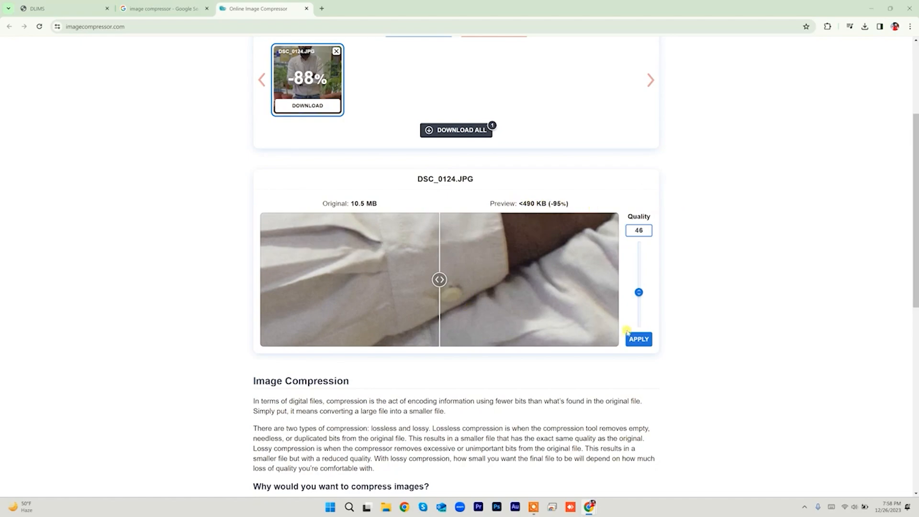
{"action": "scroll", "coordinate": [693, 318], "scroll_direction": "down", "scroll_amount": 3}
{"action": "right_click", "coordinate": [693, 317]}
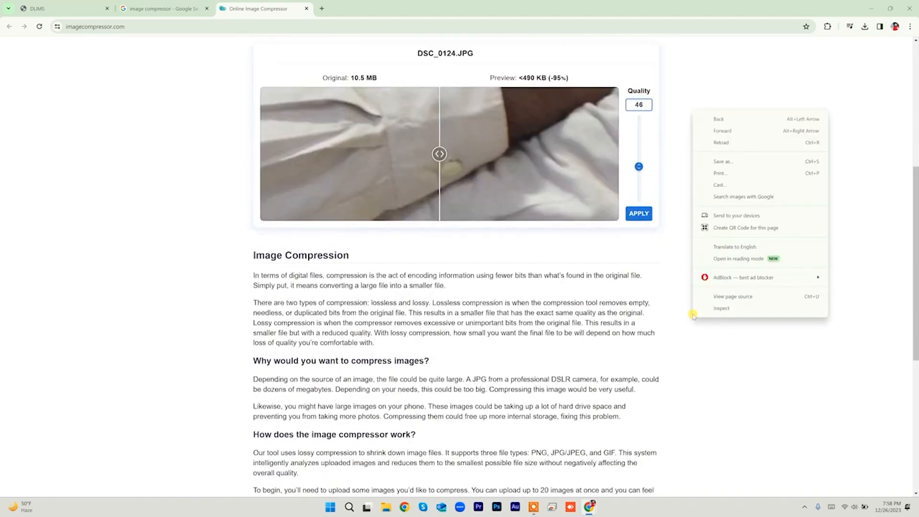
{"action": "left_click", "coordinate": [700, 88]}
{"action": "left_click", "coordinate": [640, 214]}
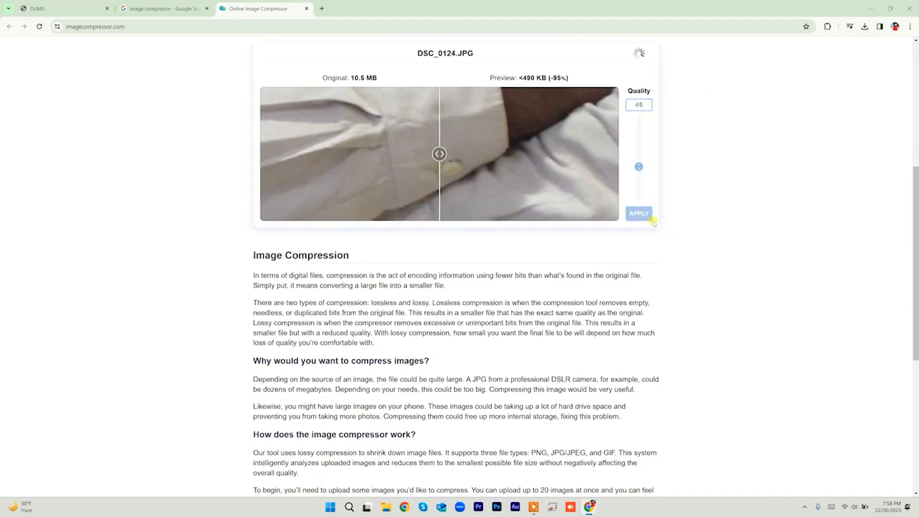
{"action": "scroll", "coordinate": [670, 219], "scroll_direction": "up", "scroll_amount": 4}
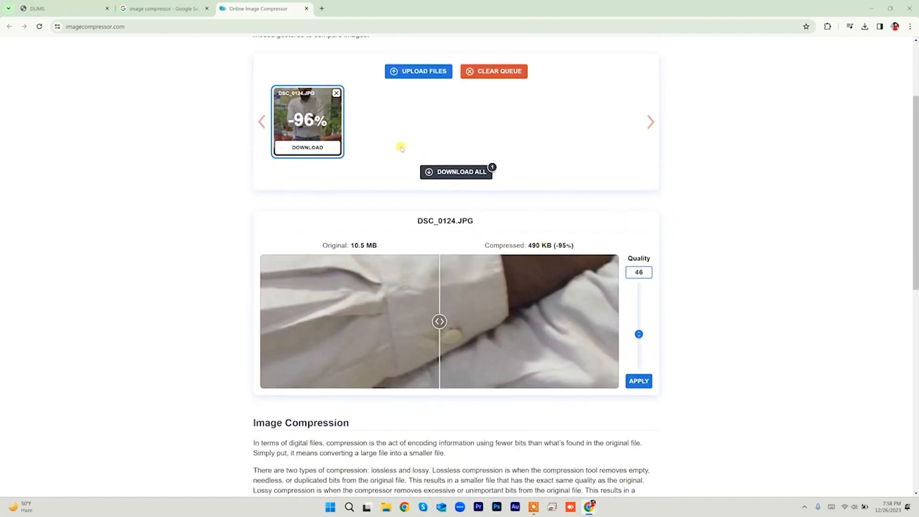
Step: Download the compressed photo, confirm DSC_0124-min is about 475 KB, and return to DLIMS
{"action": "left_click", "coordinate": [454, 172]}
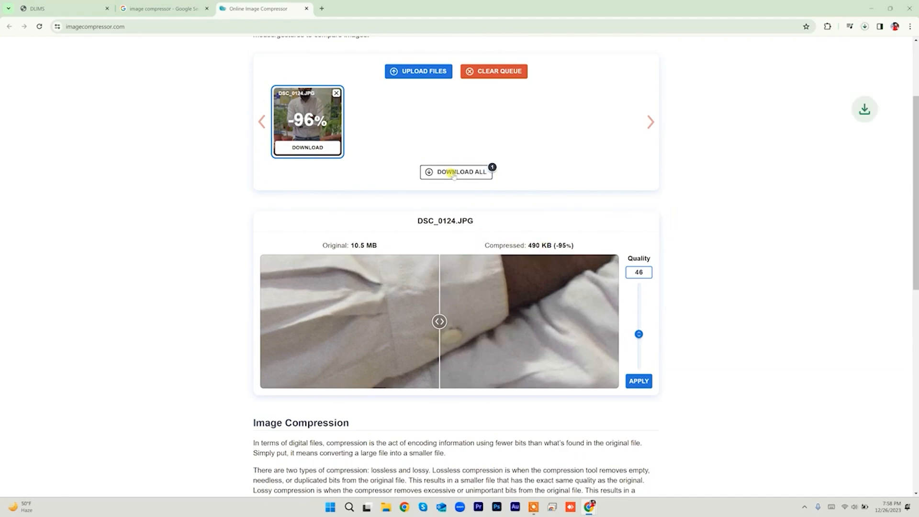
{"action": "left_click", "coordinate": [109, 79]}
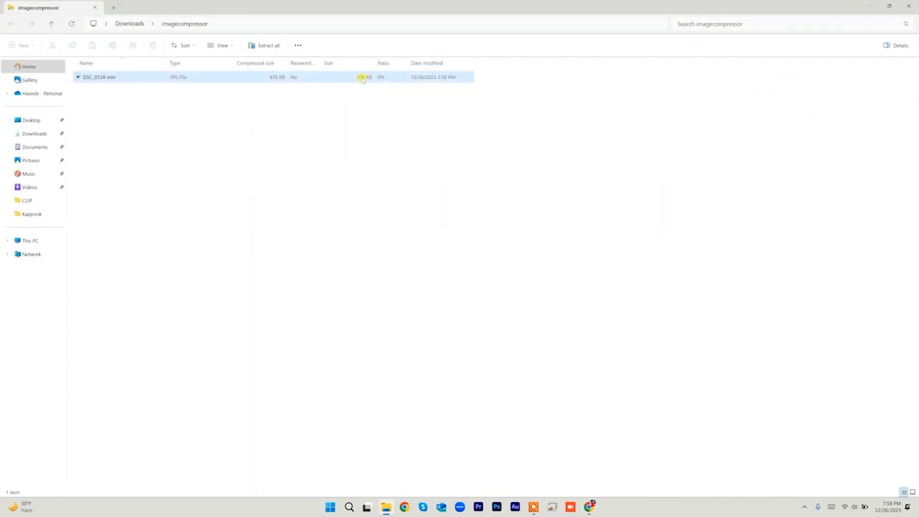
{"action": "left_click", "coordinate": [111, 79]}
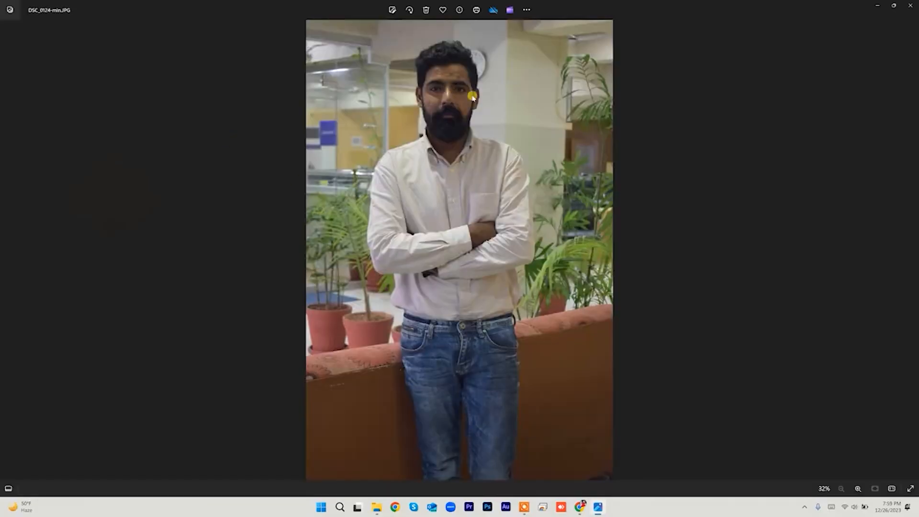
{"action": "left_click", "coordinate": [910, 5]}
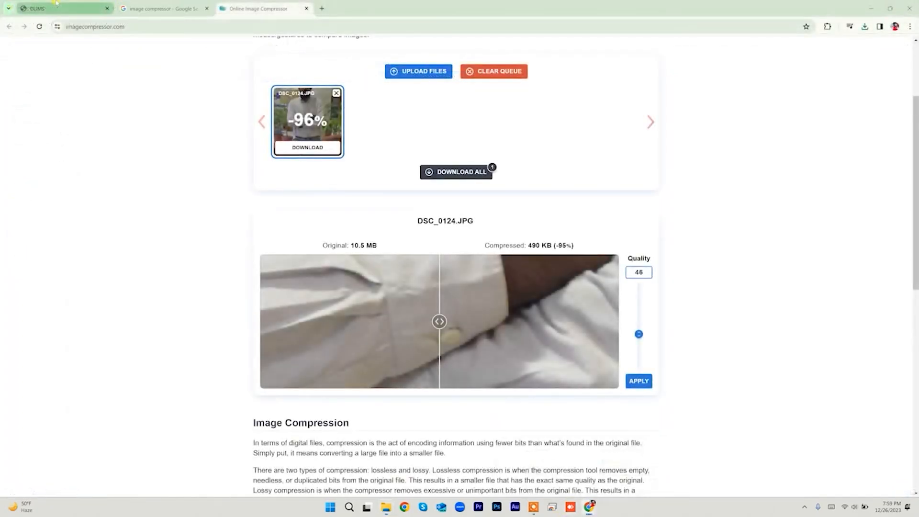
{"action": "left_click", "coordinate": [57, 3]}
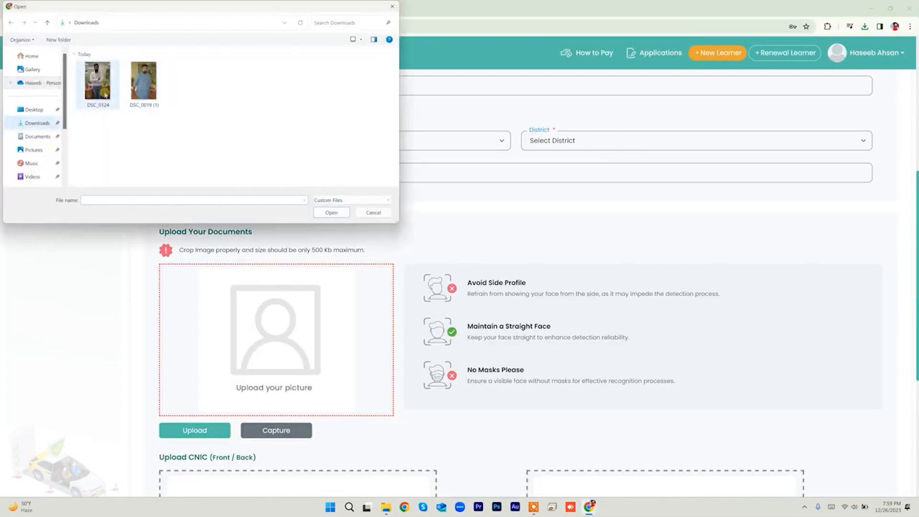
Step: Select DSC_0124 from Downloads as the applicant's picture on the form
{"action": "left_click", "coordinate": [98, 80]}
{"action": "left_click", "coordinate": [332, 213]}
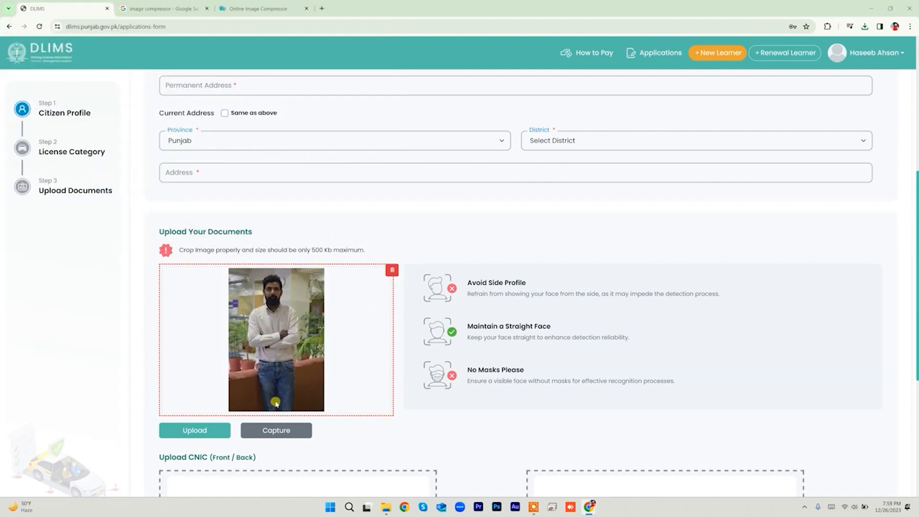
{"action": "scroll", "coordinate": [292, 360], "scroll_direction": "down", "scroll_amount": 3}
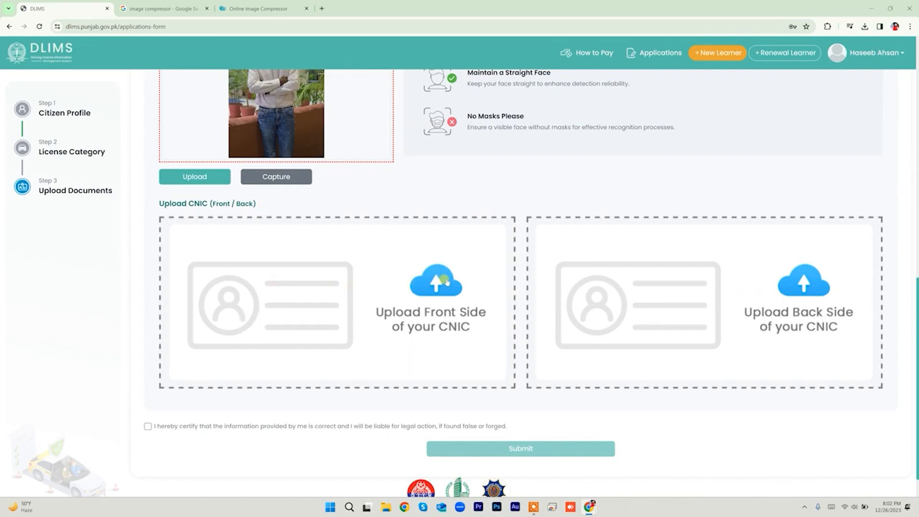
Step: Upload the Front and back CNIC image files into their upload boxes
{"action": "left_click", "coordinate": [445, 280]}
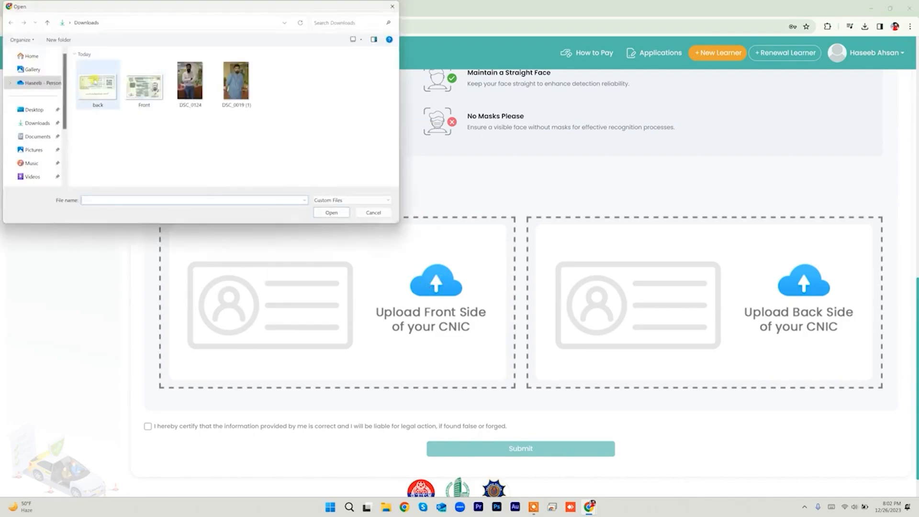
{"action": "left_click", "coordinate": [144, 87]}
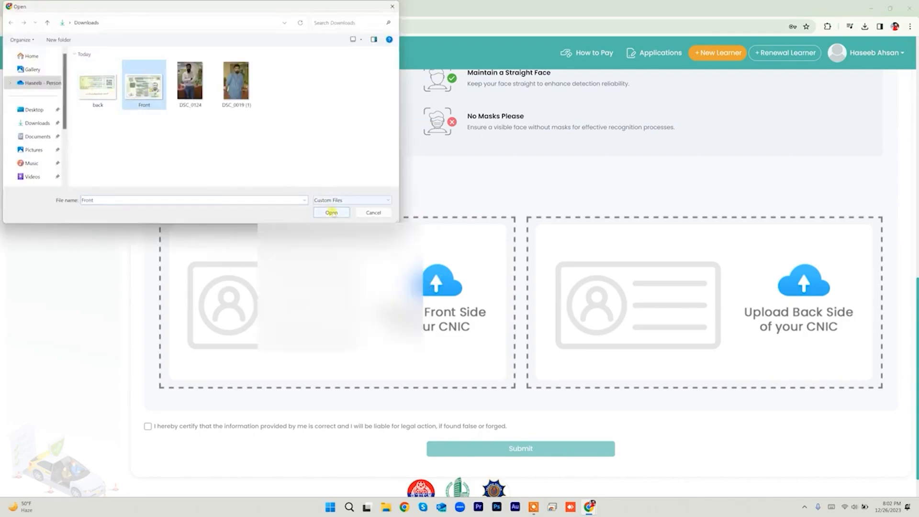
{"action": "left_click", "coordinate": [332, 213]}
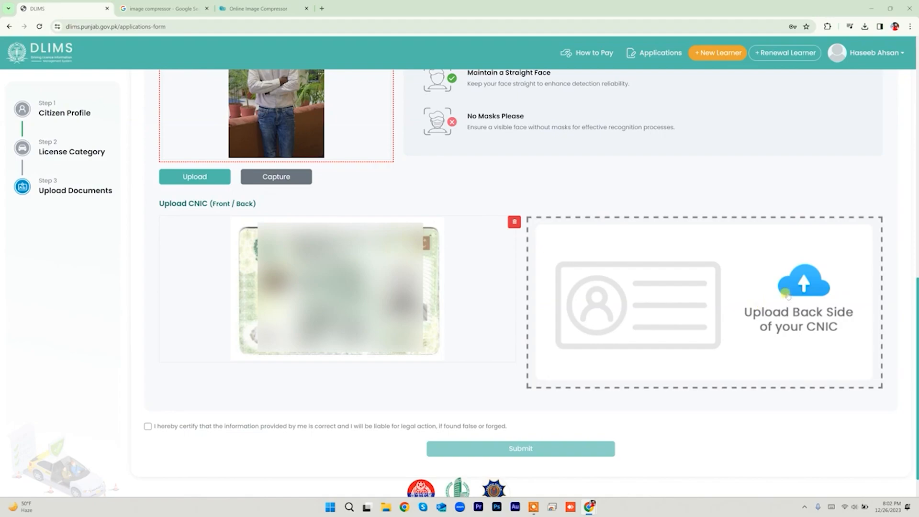
{"action": "left_click", "coordinate": [748, 292]}
{"action": "left_click", "coordinate": [99, 96]}
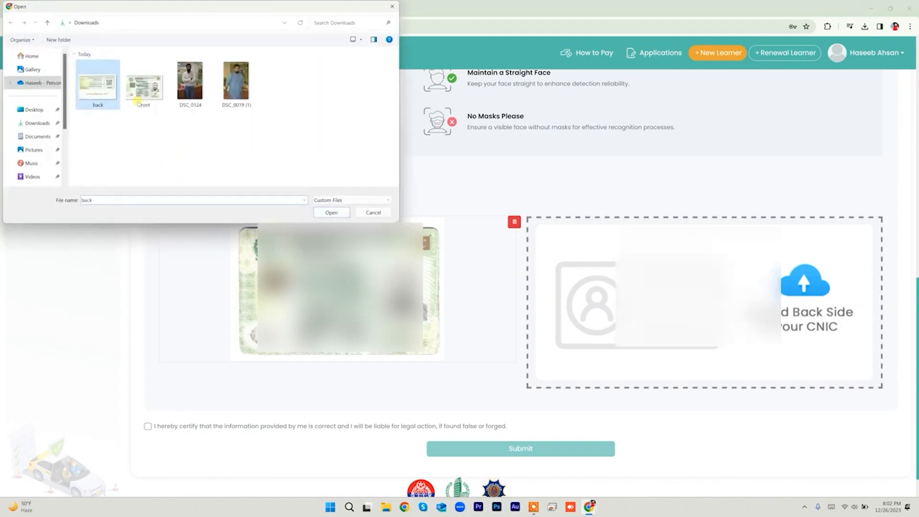
{"action": "left_click", "coordinate": [337, 213]}
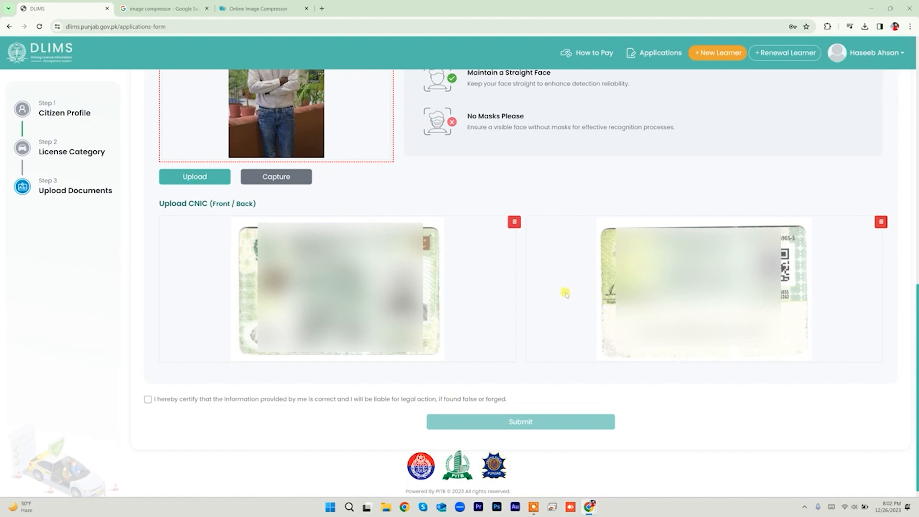
Step: Tick the statement certifying the provided information is correct
{"action": "scroll", "coordinate": [566, 293], "scroll_direction": "up", "scroll_amount": 15}
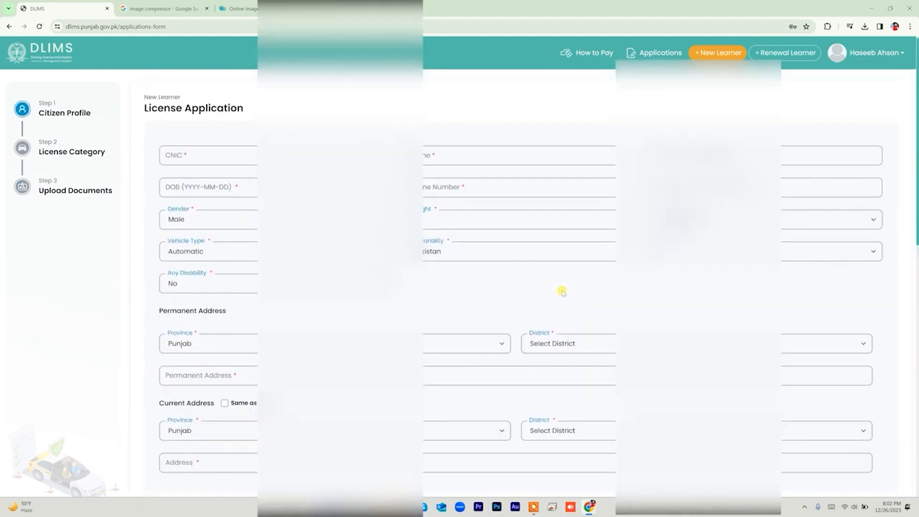
{"action": "scroll", "coordinate": [559, 292], "scroll_direction": "down", "scroll_amount": 15}
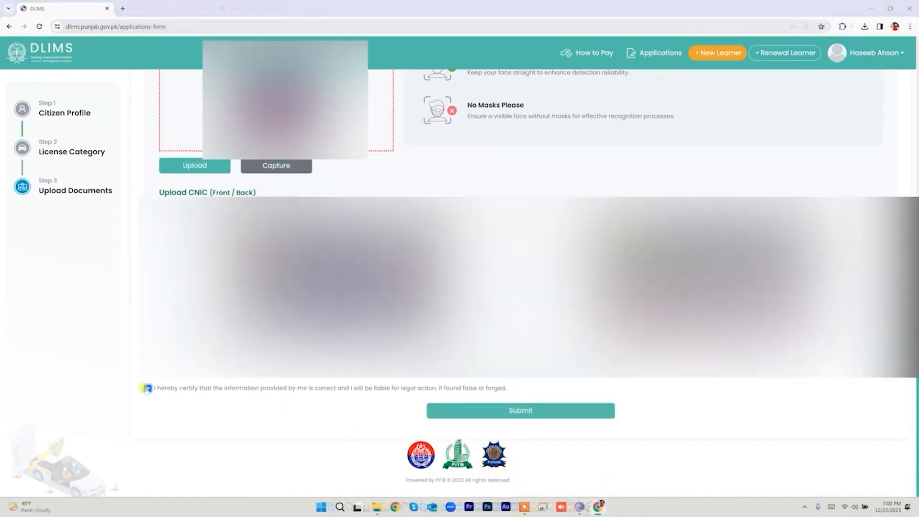
{"action": "left_click", "coordinate": [148, 388]}
Step: Submit the learner license application and review the PSID instructions for the Rs. 60 fee
{"action": "left_click", "coordinate": [524, 411]}
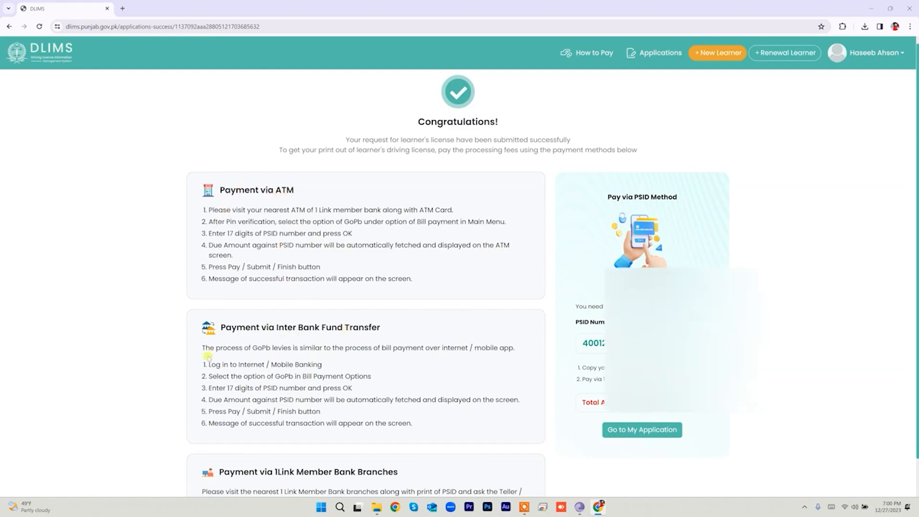
{"action": "scroll", "coordinate": [207, 356], "scroll_direction": "down", "scroll_amount": 1}
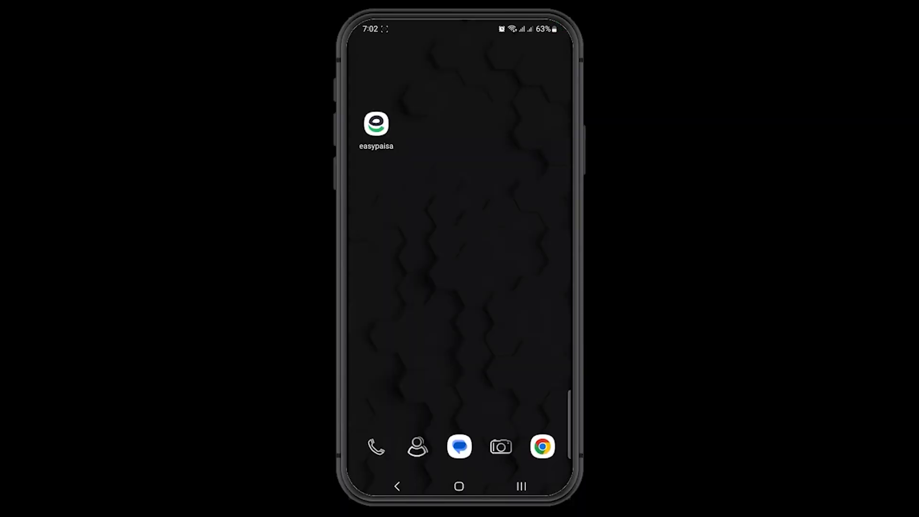
Step: Launch Easypaisa and go through See All and Government Fees to Punjab e-Challan
{"action": "left_click", "coordinate": [377, 123]}
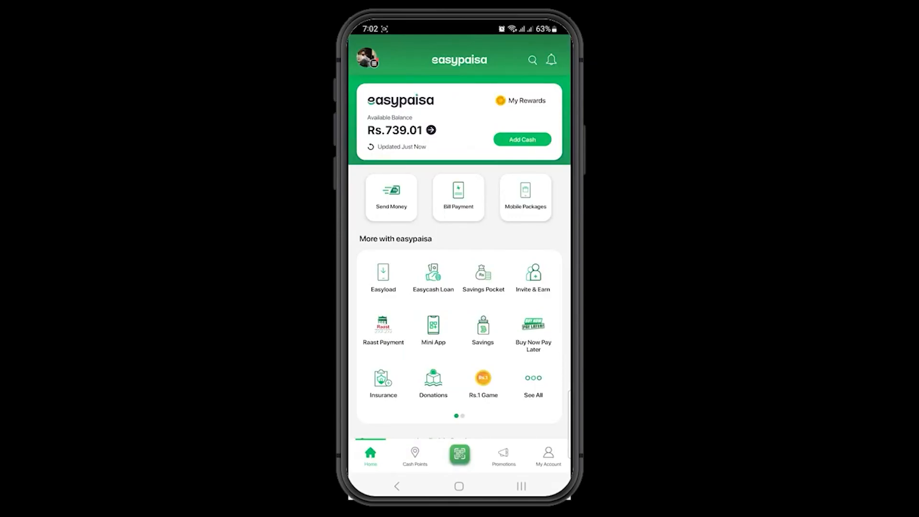
{"action": "left_click", "coordinate": [534, 383]}
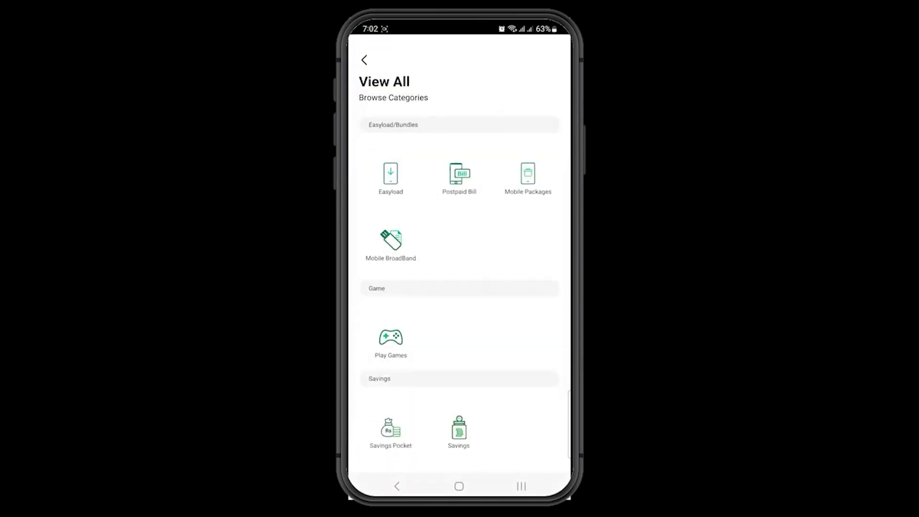
{"action": "scroll", "coordinate": [459, 278], "scroll_direction": "down", "scroll_amount": 5}
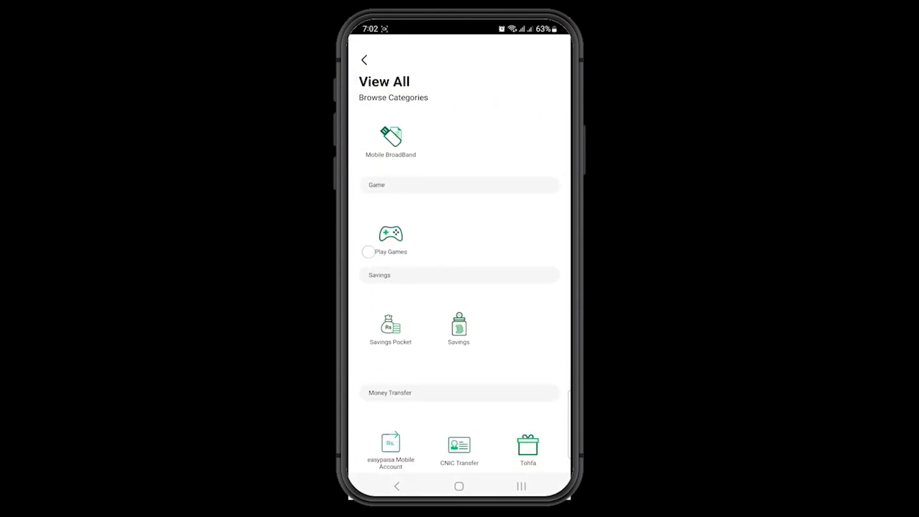
{"action": "scroll", "coordinate": [402, 380], "scroll_direction": "down", "scroll_amount": 10}
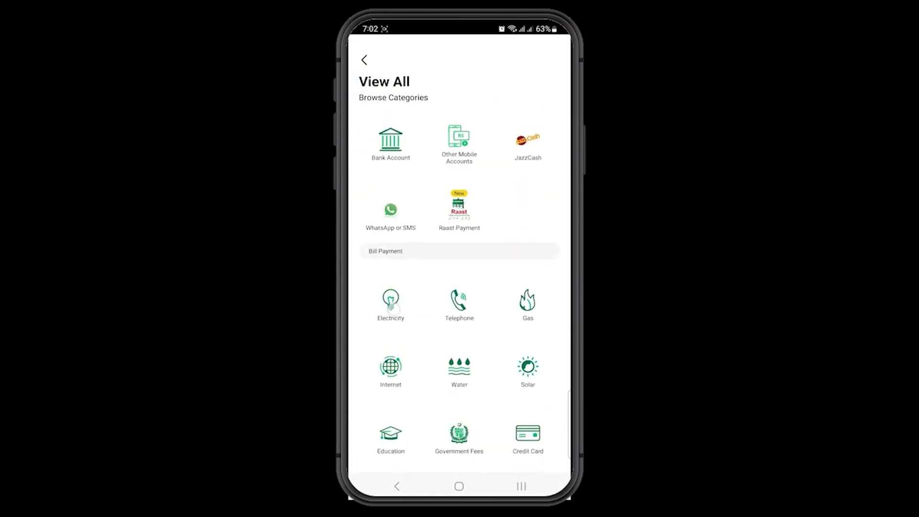
{"action": "scroll", "coordinate": [401, 379], "scroll_direction": "down", "scroll_amount": 3}
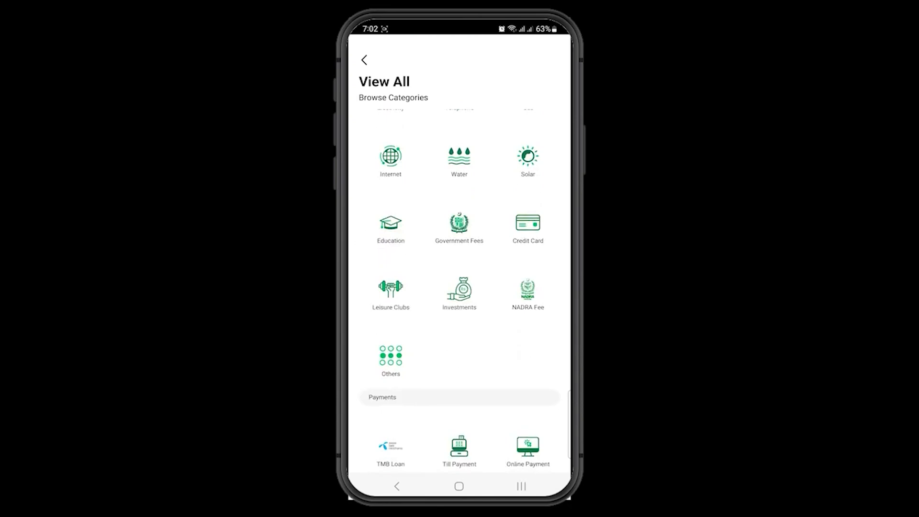
{"action": "left_click", "coordinate": [456, 226]}
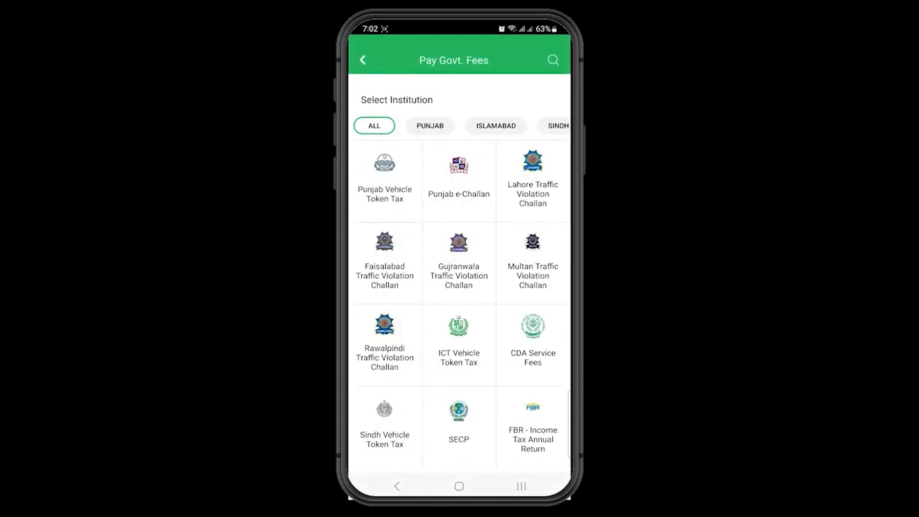
{"action": "left_click", "coordinate": [459, 181]}
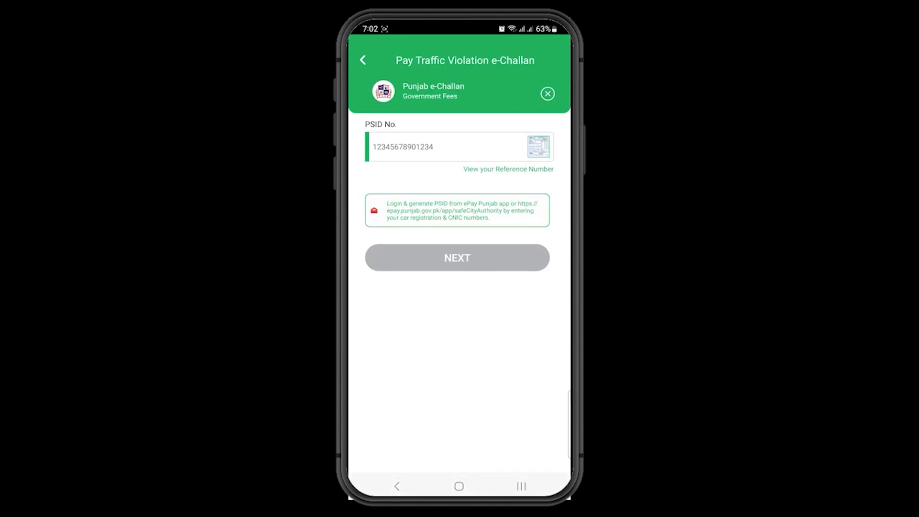
Step: Enter the application's PSID and pay the Rs. 60 Punjab e-Challan bill
{"action": "left_click", "coordinate": [396, 148]}
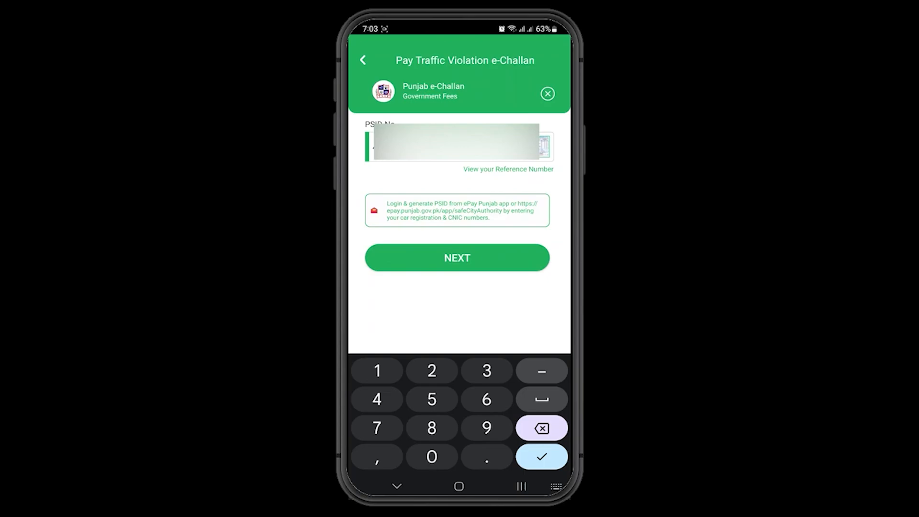
{"action": "left_click", "coordinate": [437, 251]}
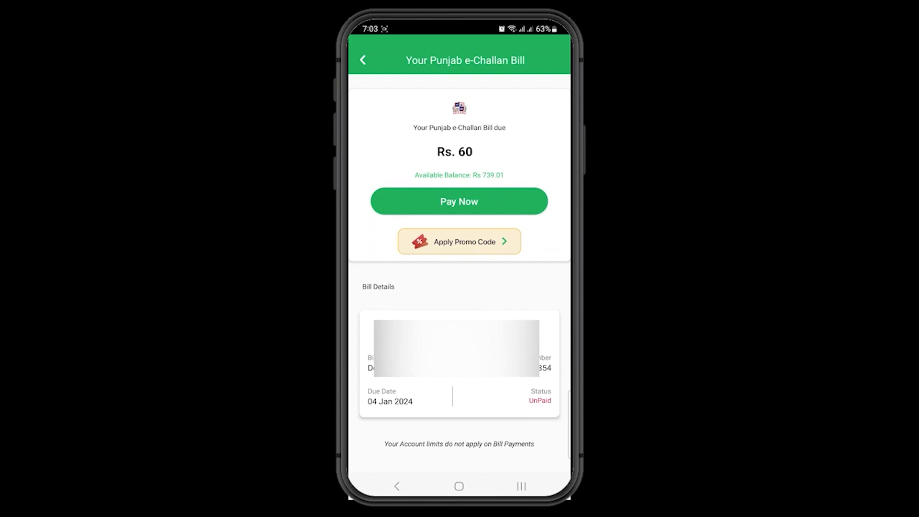
{"action": "left_click", "coordinate": [453, 201]}
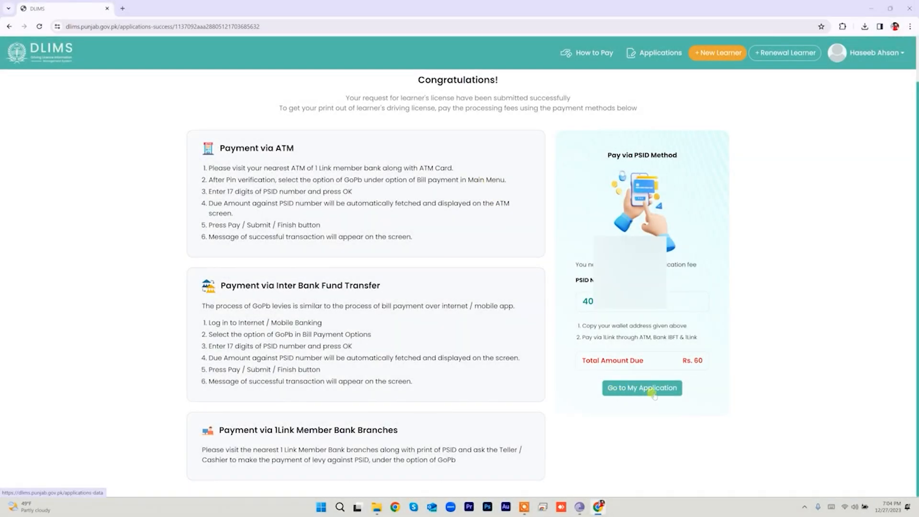
Step: From My Applications, open the printable M/CAR/JEEP learner permit for the PAID application
{"action": "left_click", "coordinate": [654, 391]}
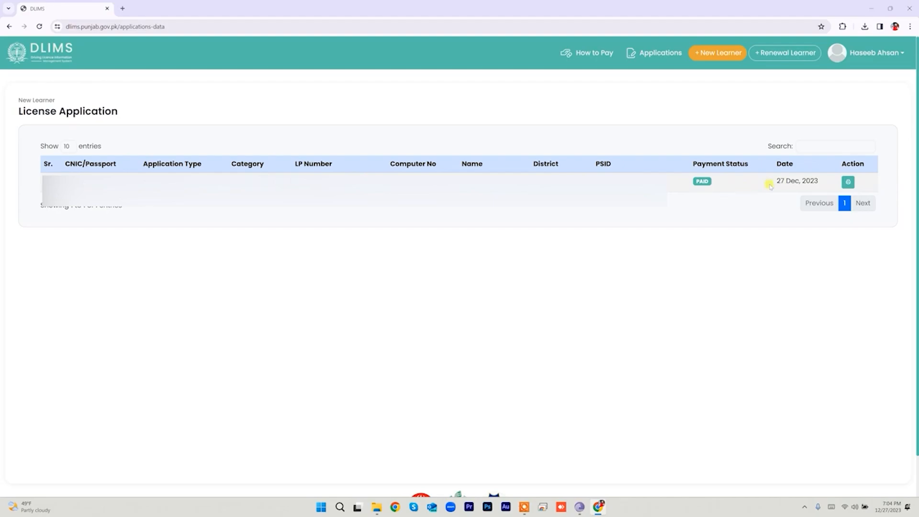
{"action": "left_click", "coordinate": [848, 182]}
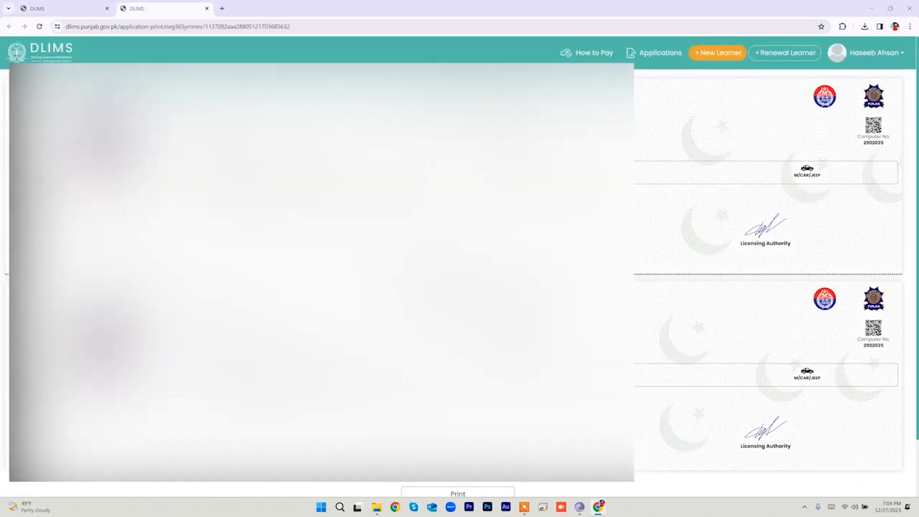
{"action": "scroll", "coordinate": [767, 268], "scroll_direction": "down", "scroll_amount": 3}
{"action": "scroll", "coordinate": [766, 268], "scroll_direction": "up", "scroll_amount": 3}
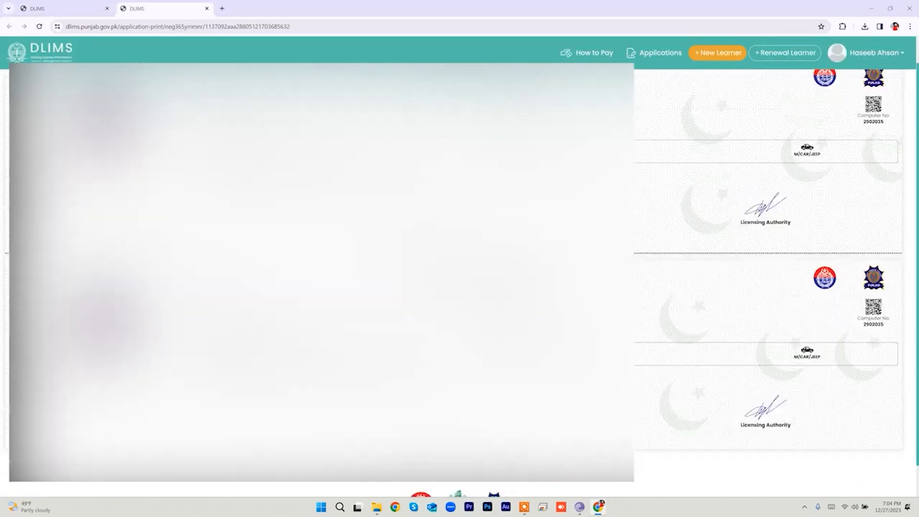